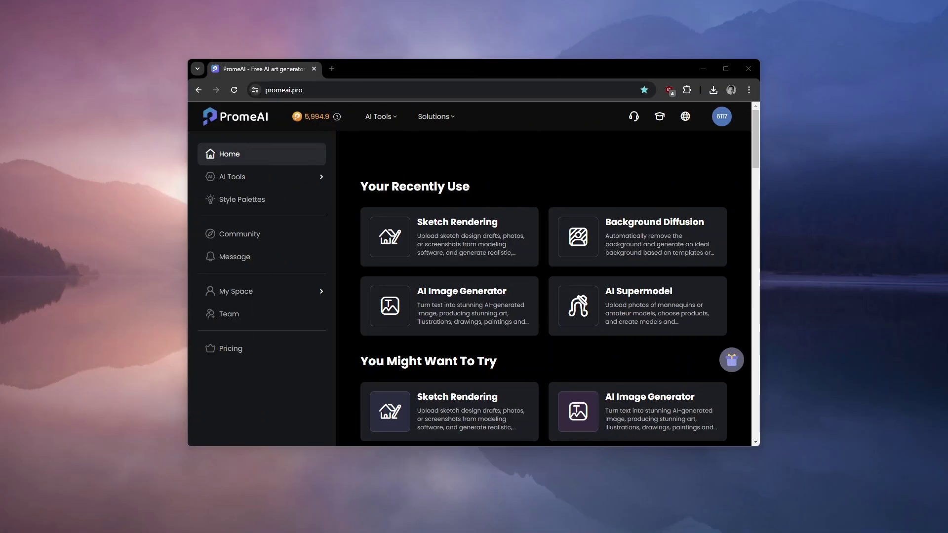
Maximize the browser and open the Sketch Rendering tool from the PromeAI home page
{"action": "left_click", "coordinate": [725, 69]}
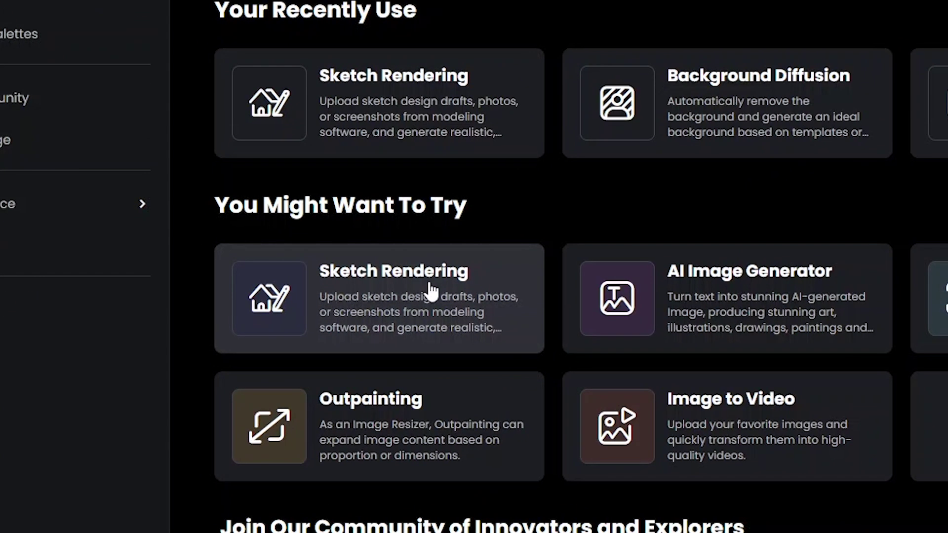
{"action": "left_click", "coordinate": [427, 278]}
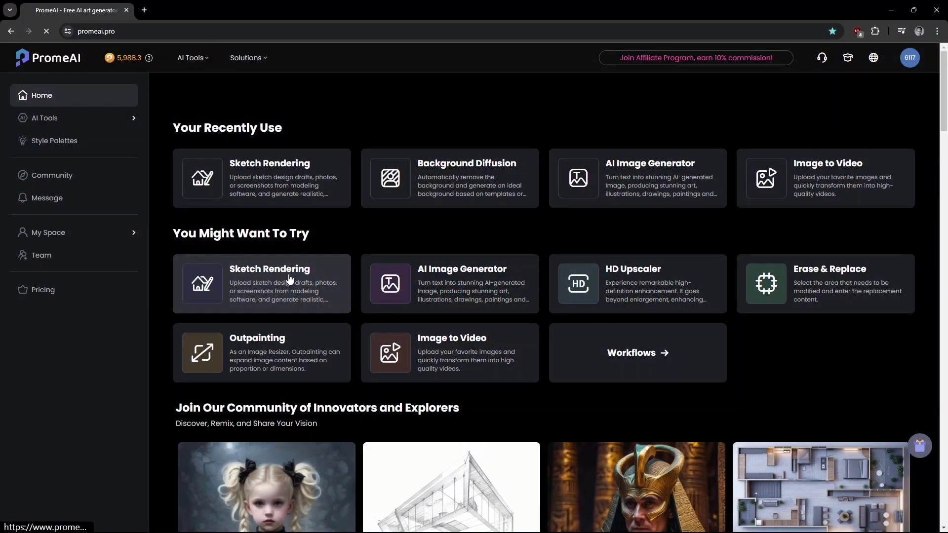
{"action": "left_click", "coordinate": [289, 279]}
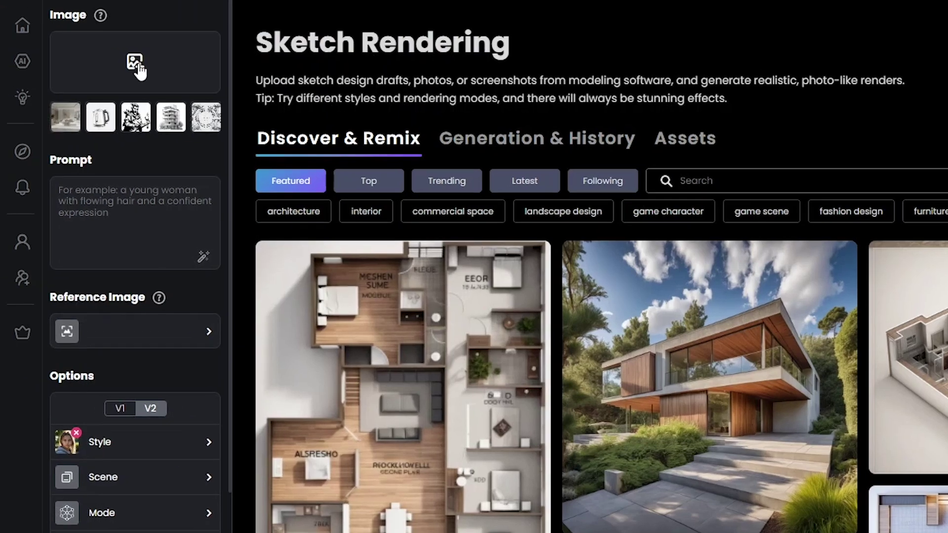
Upload rough sketch.jpg as the input image
{"action": "left_click", "coordinate": [136, 68]}
{"action": "left_click", "coordinate": [466, 179]}
{"action": "left_click", "coordinate": [444, 127]}
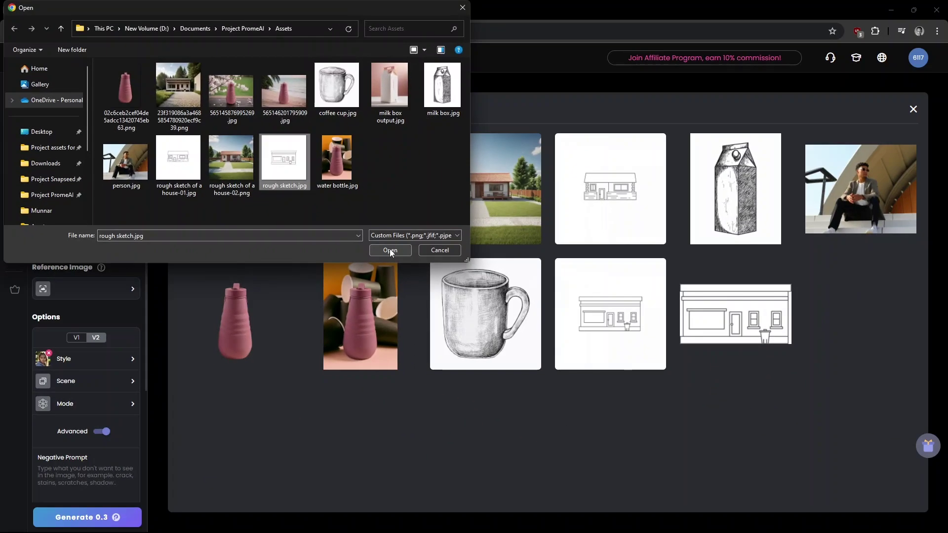
{"action": "left_click", "coordinate": [389, 250]}
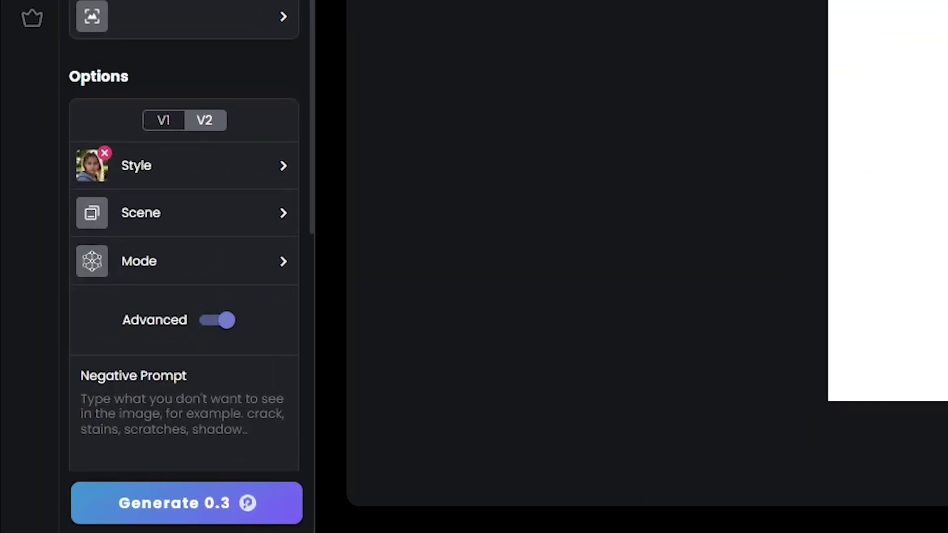
Browse the rendering styles, keep Photography > General, and bring up the Scene choices
{"action": "left_click", "coordinate": [268, 177]}
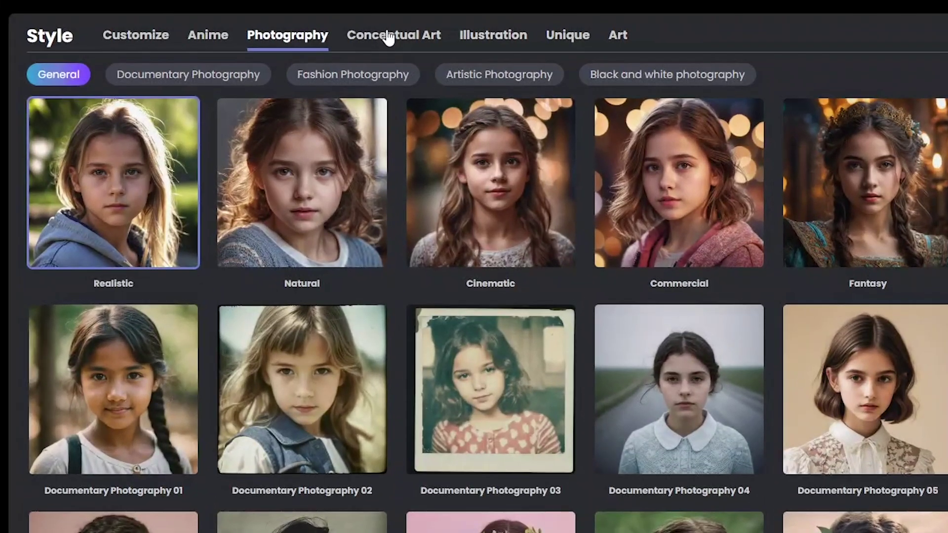
{"action": "left_click", "coordinate": [391, 37]}
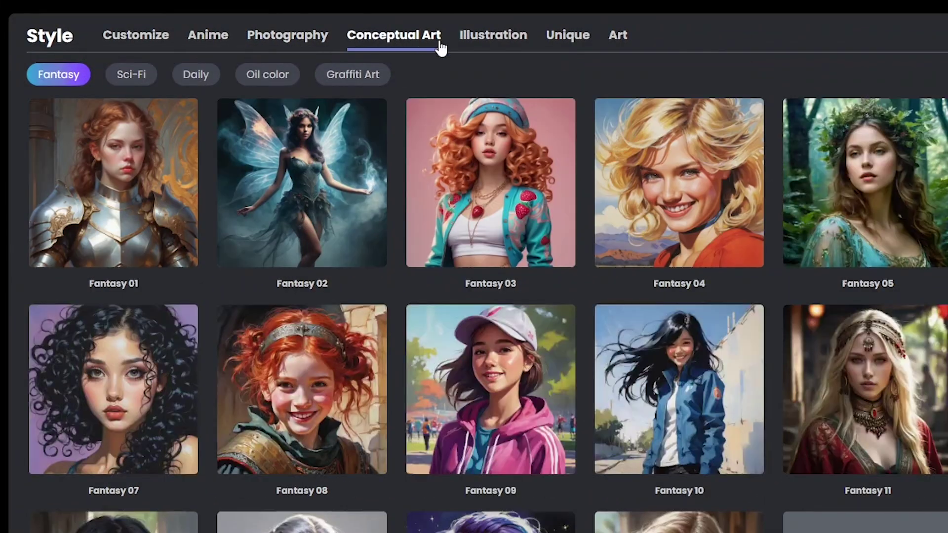
{"action": "left_click", "coordinate": [491, 43]}
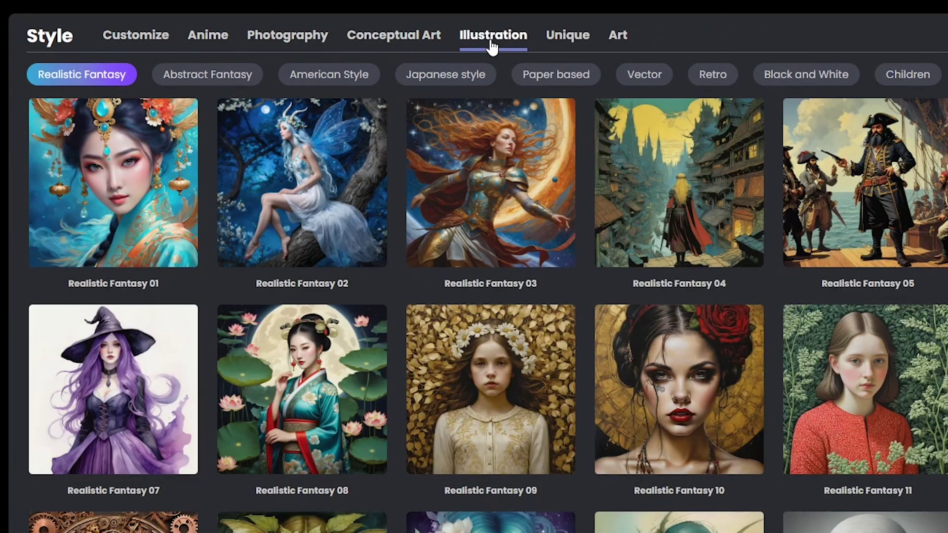
{"action": "left_click", "coordinate": [302, 40]}
{"action": "left_click", "coordinate": [242, 79]}
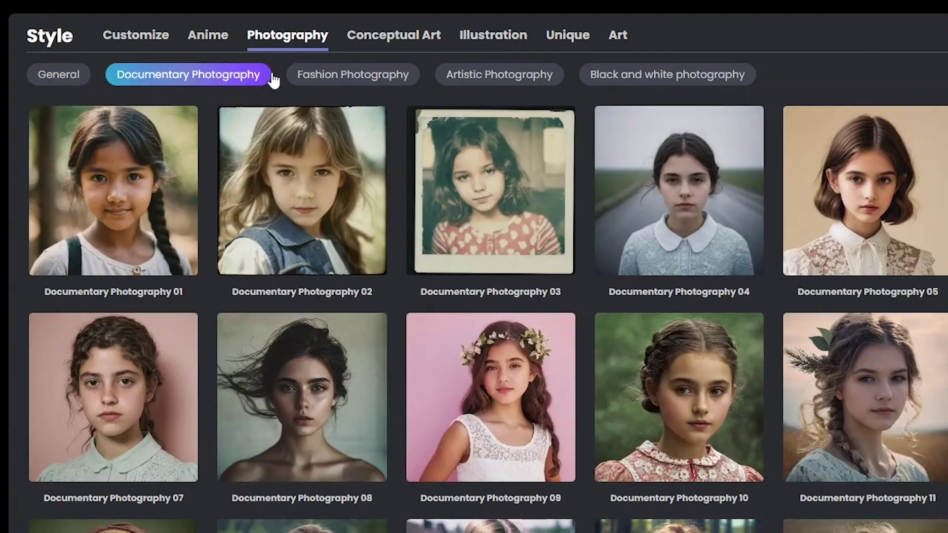
{"action": "left_click", "coordinate": [343, 79]}
{"action": "left_click", "coordinate": [462, 79]}
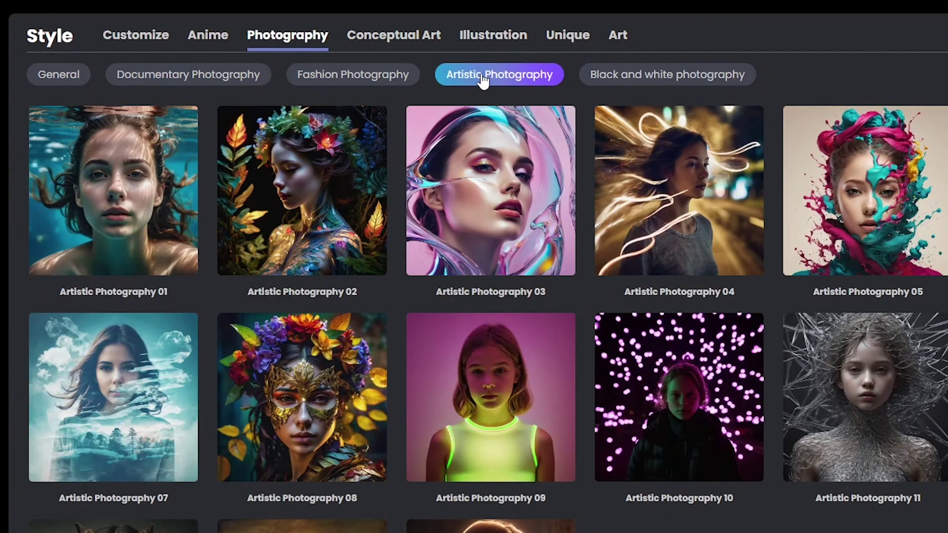
{"action": "left_click", "coordinate": [666, 74]}
{"action": "left_click", "coordinate": [74, 76]}
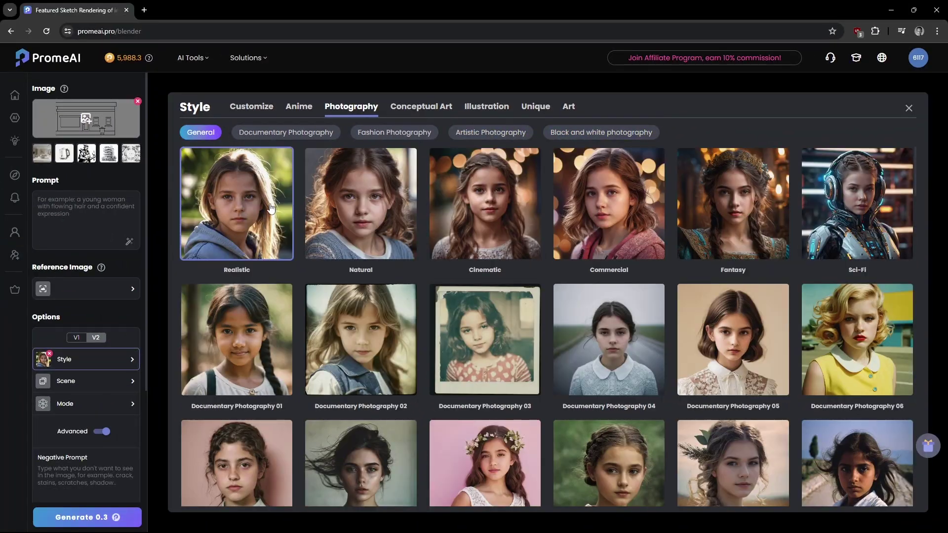
{"action": "left_click", "coordinate": [95, 387]}
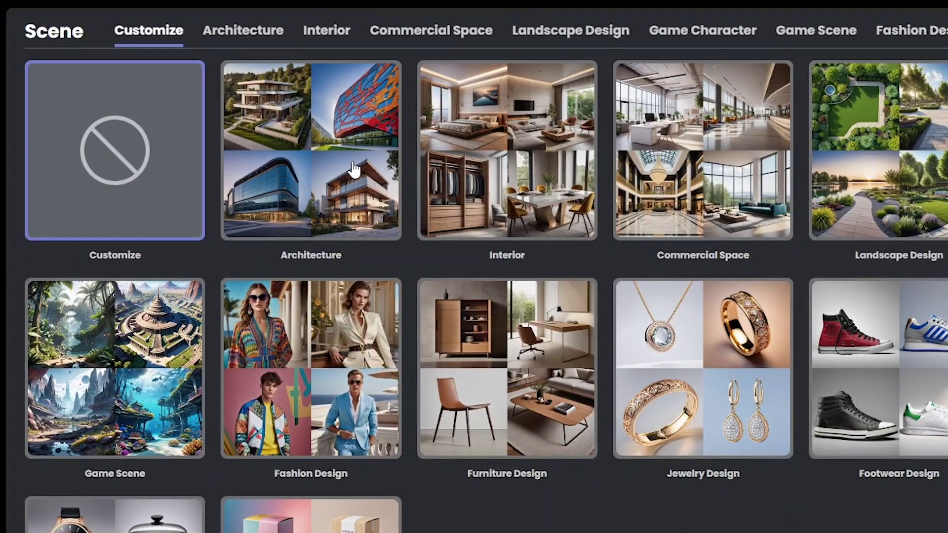
Set scene to Architecture > Residence Building with Day environment, in Precision Concept mode
{"action": "left_click", "coordinate": [353, 170]}
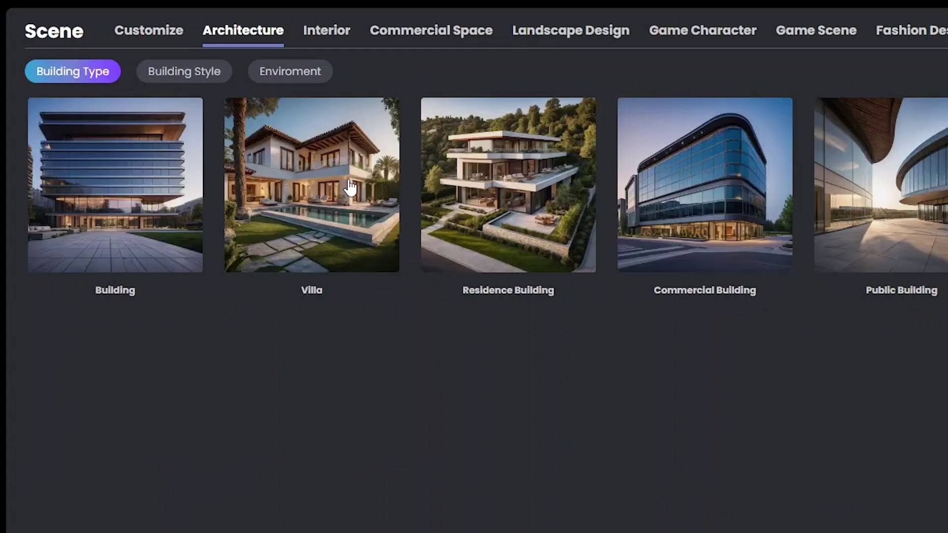
{"action": "left_click", "coordinate": [532, 212]}
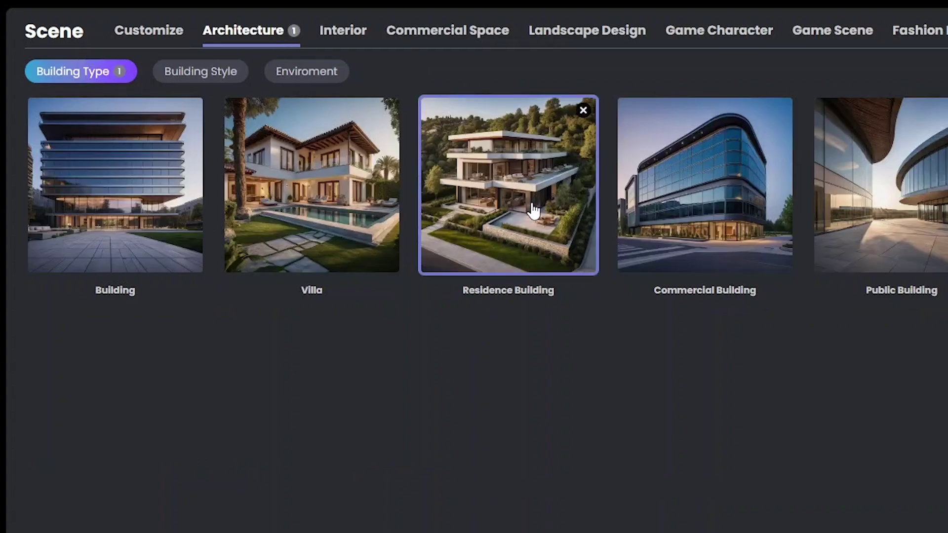
{"action": "left_click", "coordinate": [205, 79]}
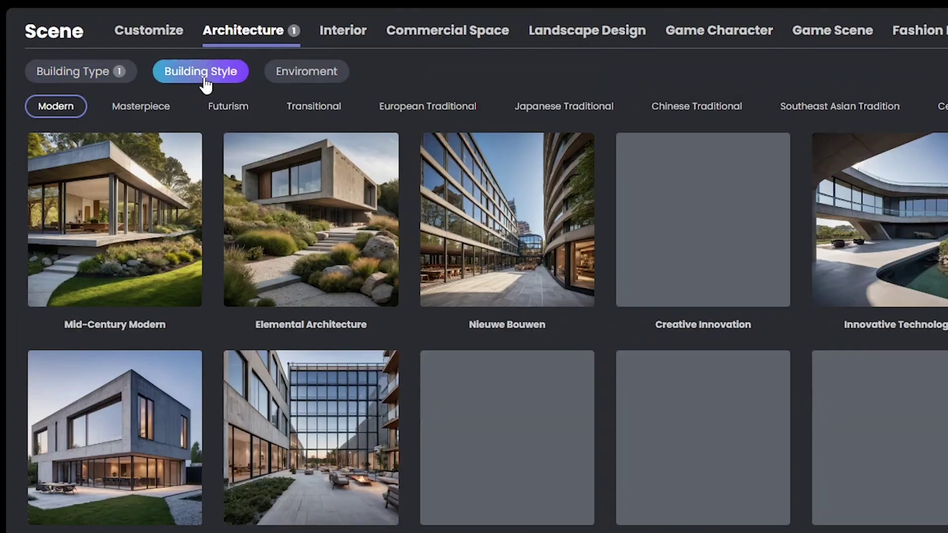
{"action": "left_click", "coordinate": [318, 79]}
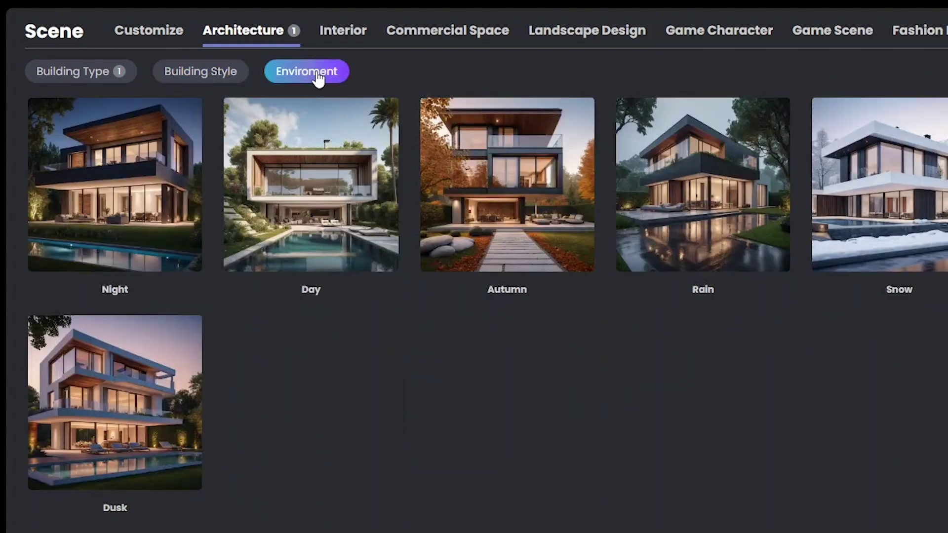
{"action": "left_click", "coordinate": [293, 188]}
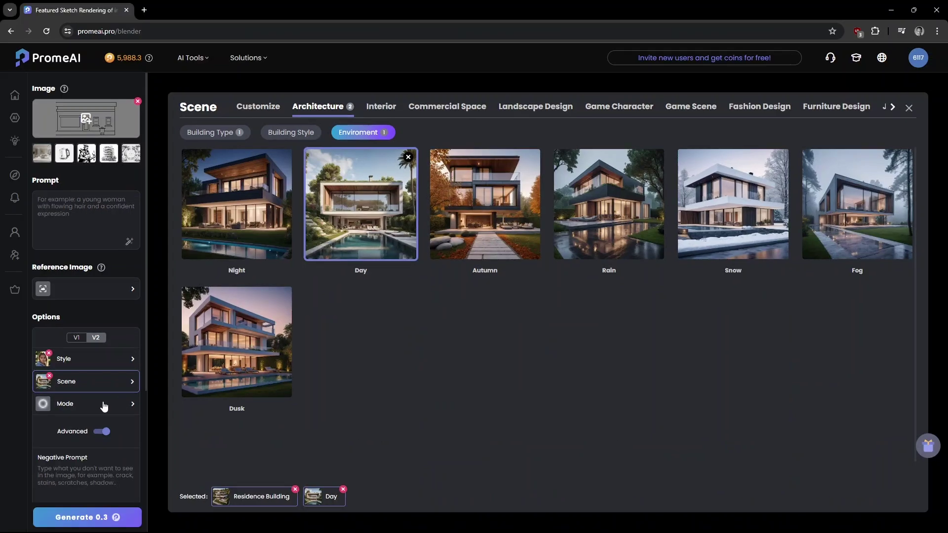
{"action": "left_click", "coordinate": [101, 405]}
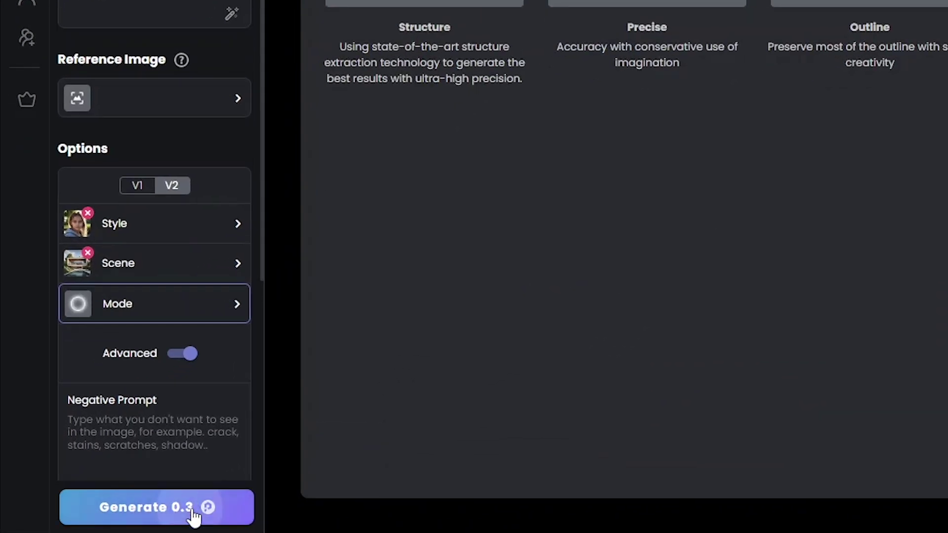
{"action": "left_click", "coordinate": [106, 519]}
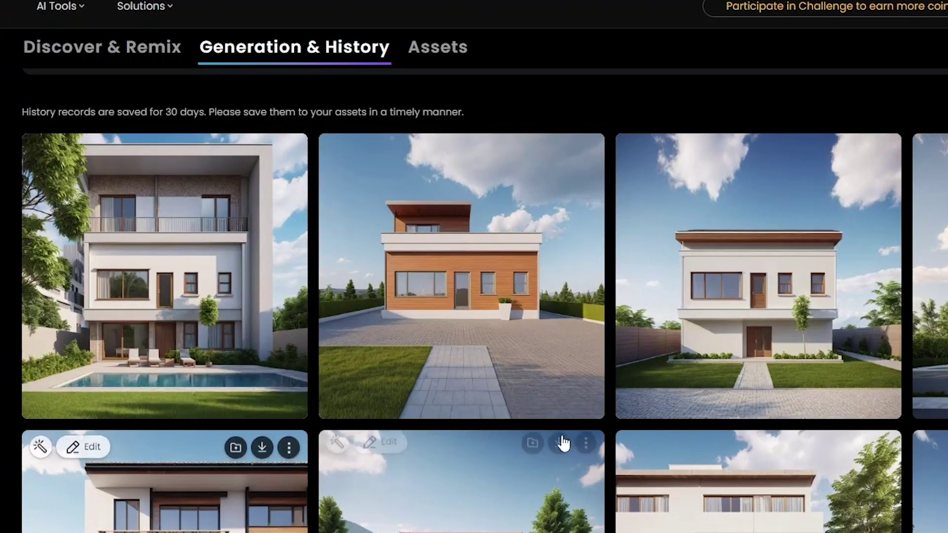
Add Building as a second building type and generate a new batch of renders
{"action": "mouse_move", "coordinate": [512, 328]}
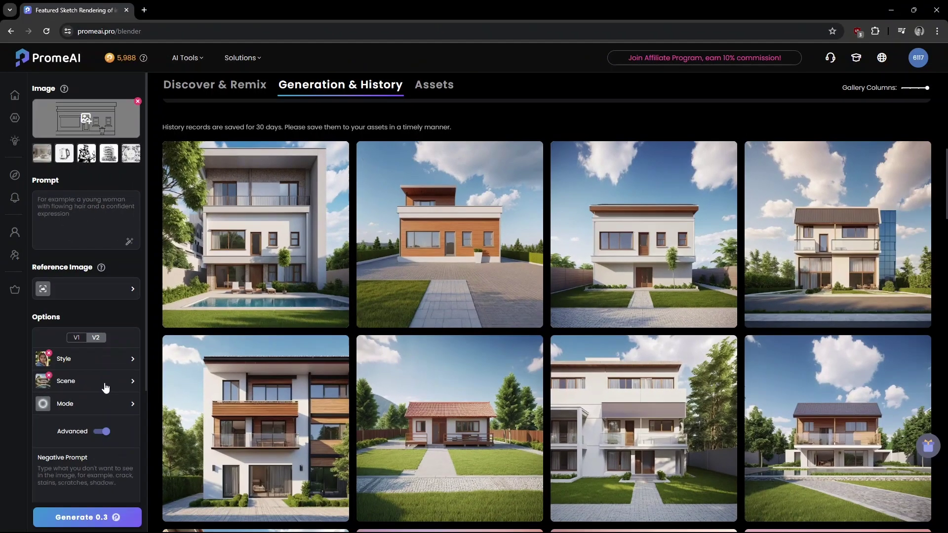
{"action": "left_click", "coordinate": [101, 383]}
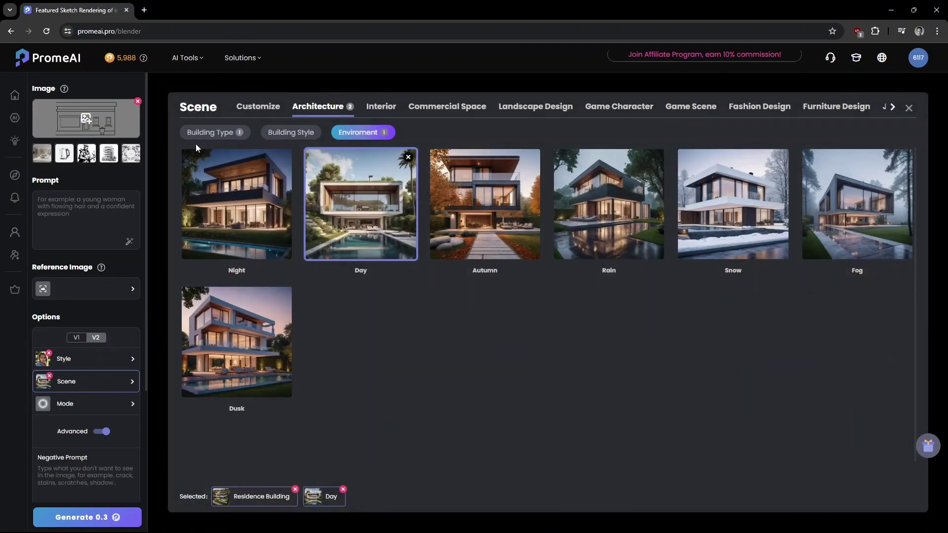
{"action": "left_click", "coordinate": [209, 133]}
{"action": "left_click", "coordinate": [248, 229]}
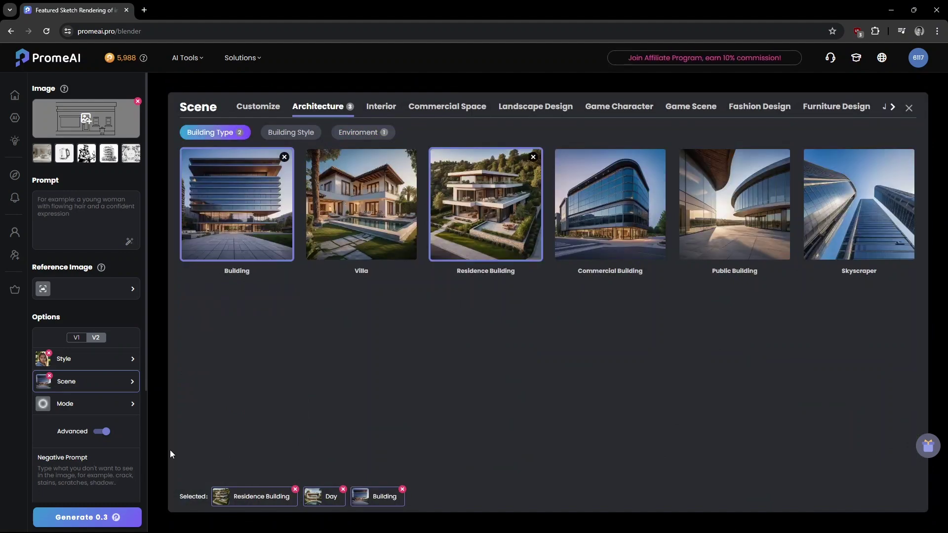
{"action": "left_click", "coordinate": [110, 516]}
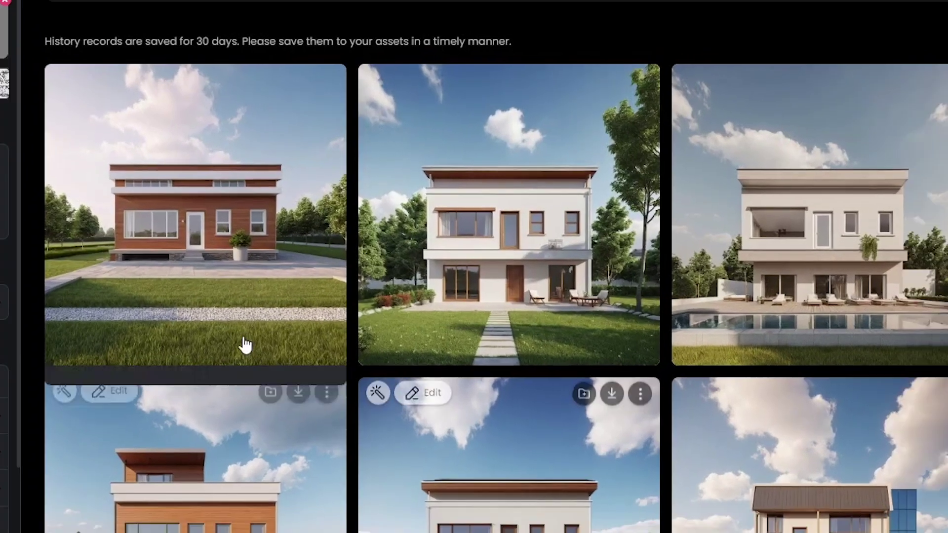
Compare the first render against its sketch using the Slider before/after view
{"action": "mouse_move", "coordinate": [222, 241]}
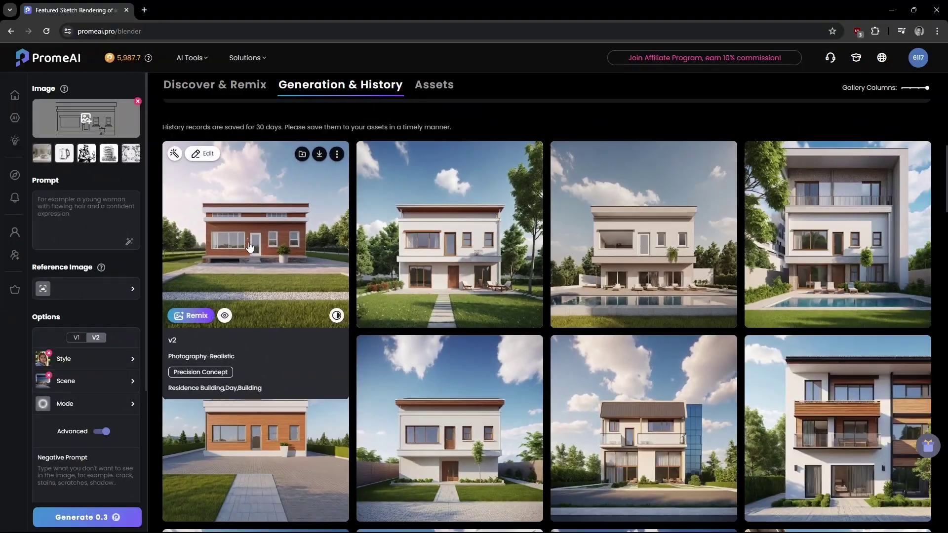
{"action": "left_click", "coordinate": [249, 247]}
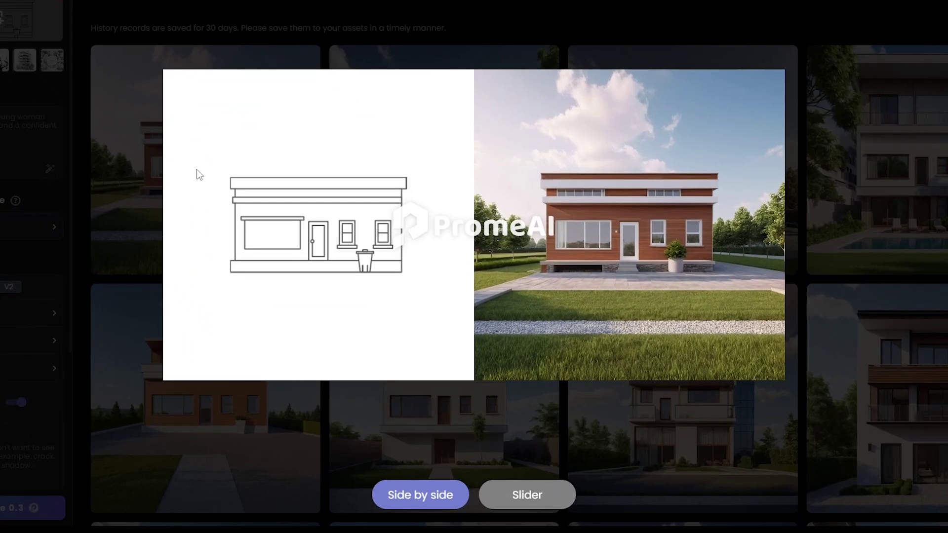
{"action": "left_click", "coordinate": [527, 495]}
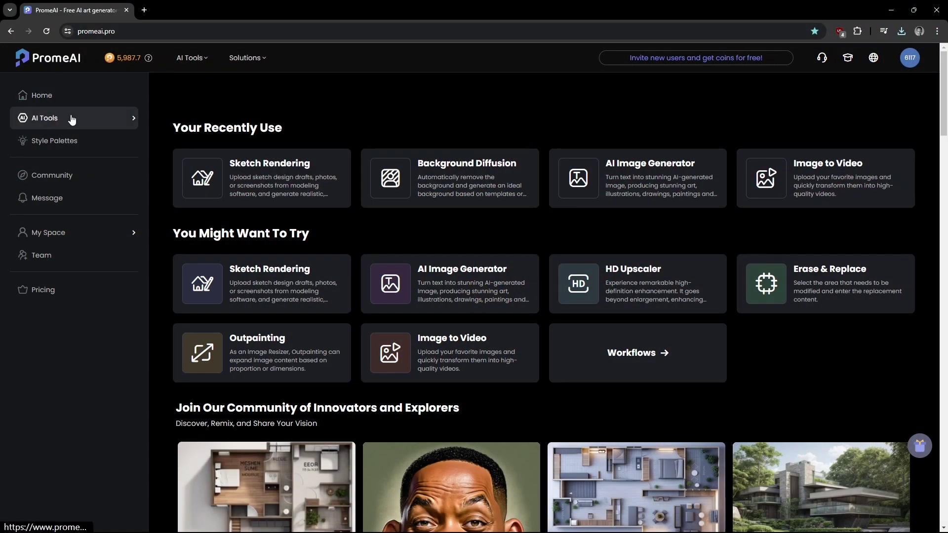
Animate the rendered house photo in Image to Video and play the resulting video
{"action": "left_click", "coordinate": [71, 119]}
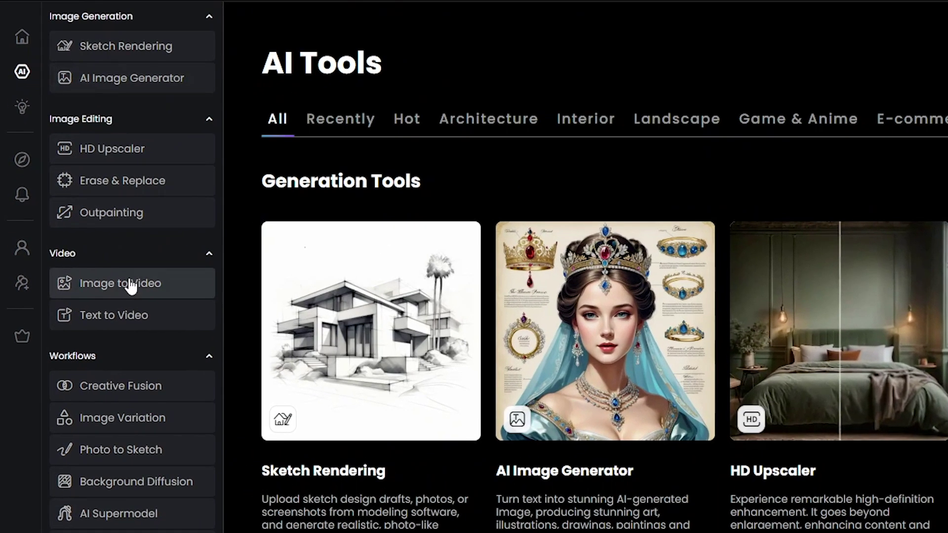
{"action": "left_click", "coordinate": [130, 285]}
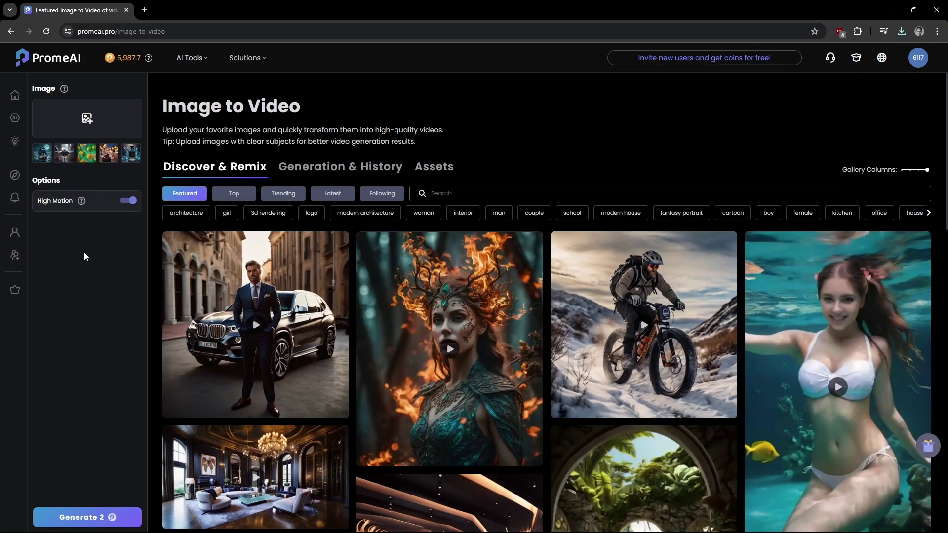
{"action": "left_click", "coordinate": [86, 121]}
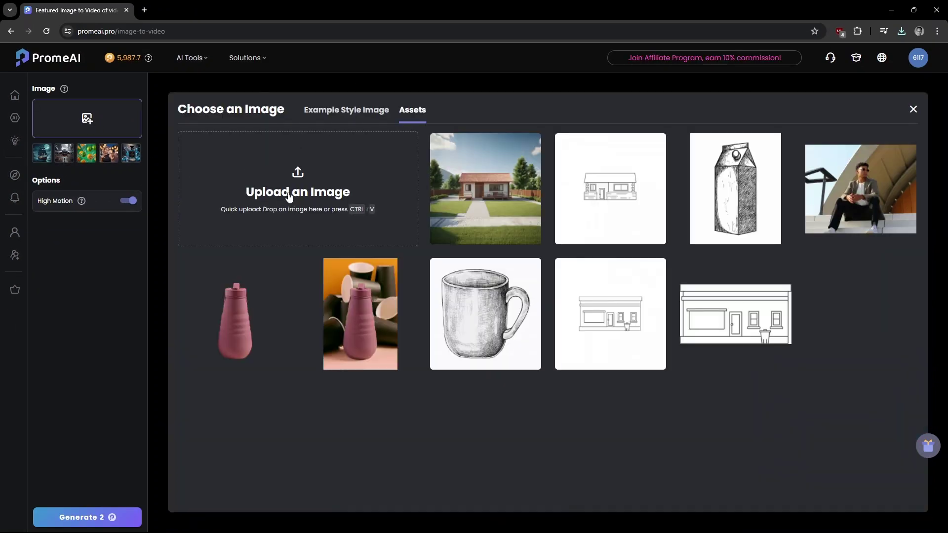
{"action": "left_click", "coordinate": [291, 195]}
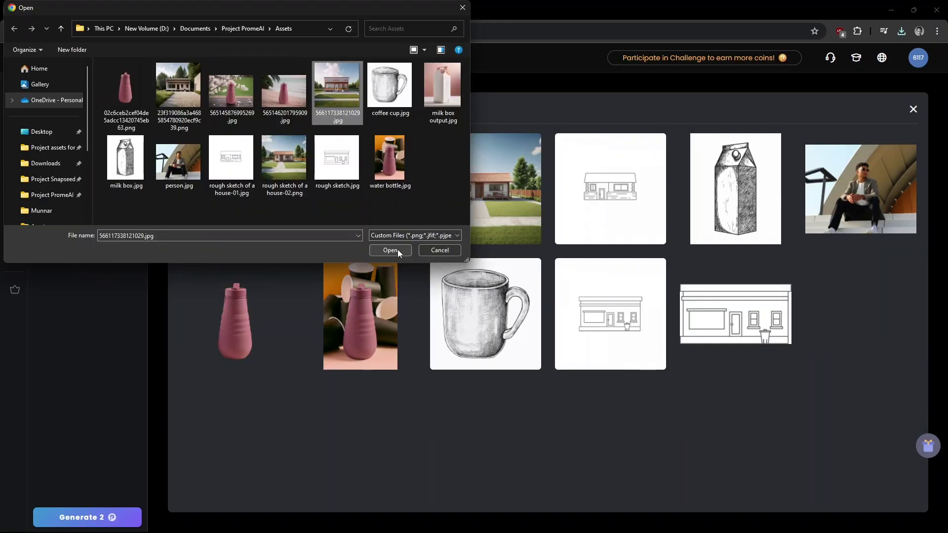
{"action": "left_click", "coordinate": [391, 247]}
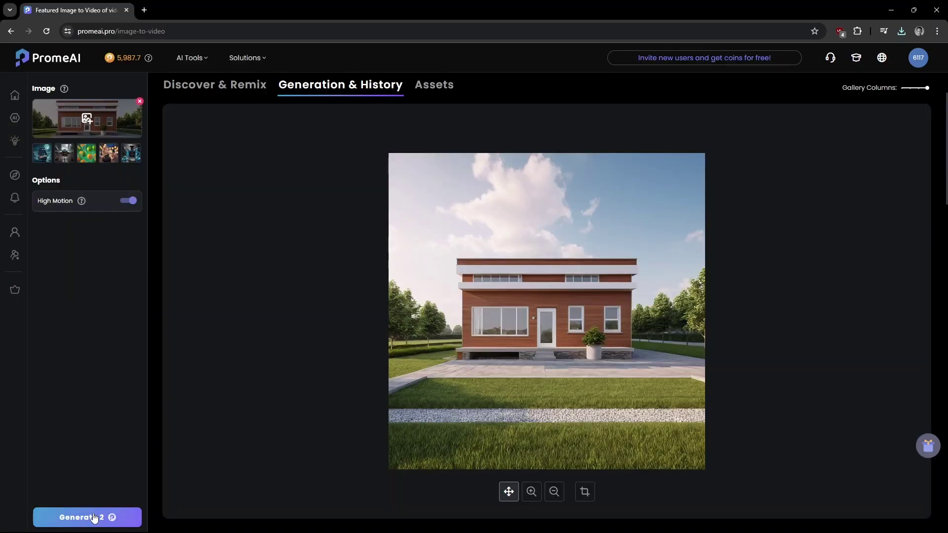
{"action": "left_click", "coordinate": [92, 516]}
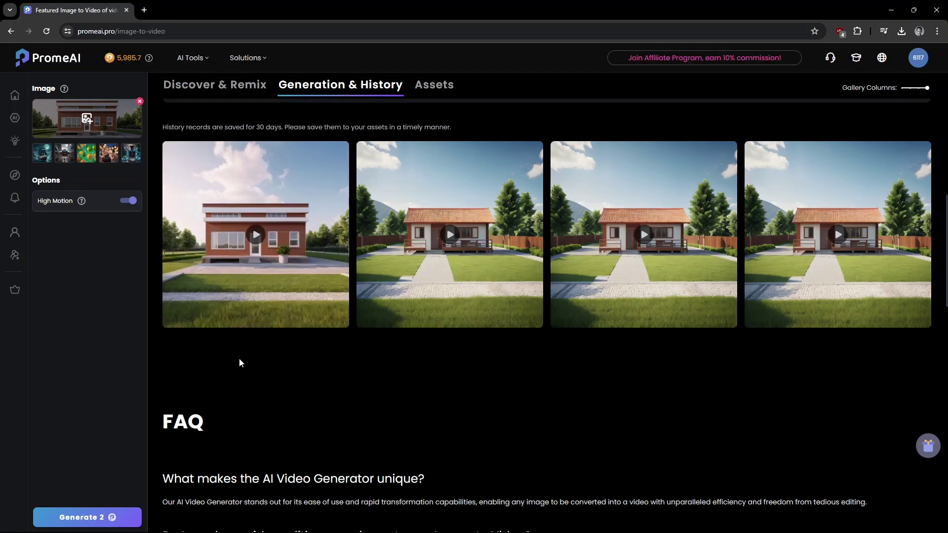
{"action": "left_click", "coordinate": [260, 241]}
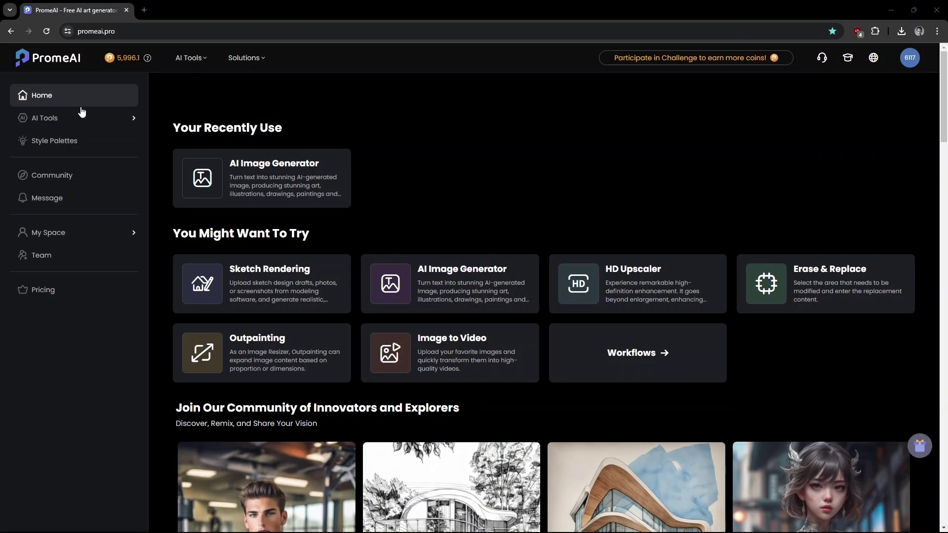
Cut out the pink bottle onto a transparent background and show its download options
{"action": "left_click", "coordinate": [82, 121]}
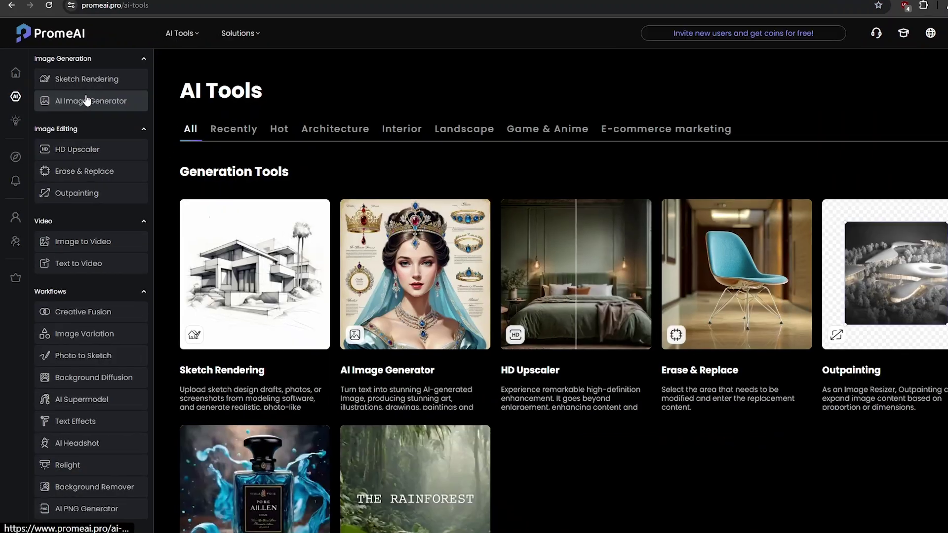
{"action": "left_click", "coordinate": [72, 473]}
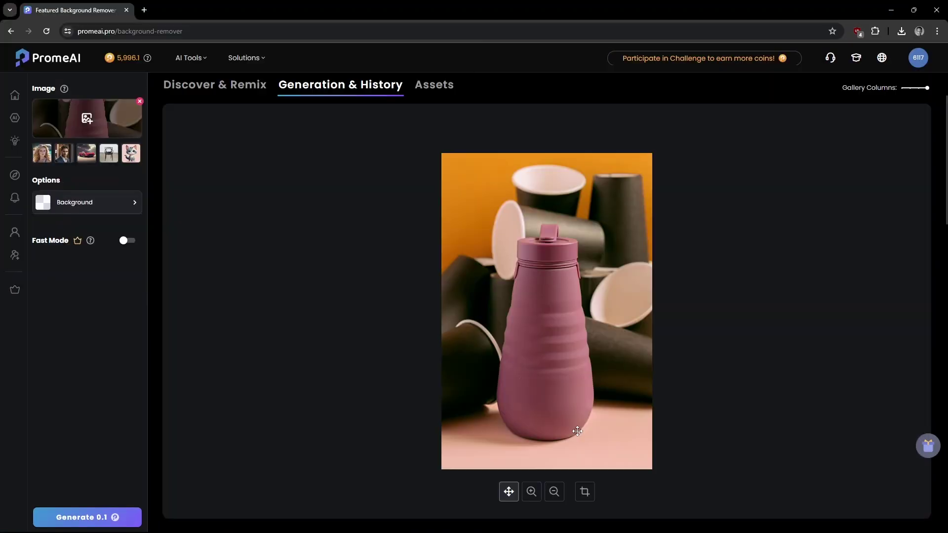
{"action": "left_click", "coordinate": [128, 207]}
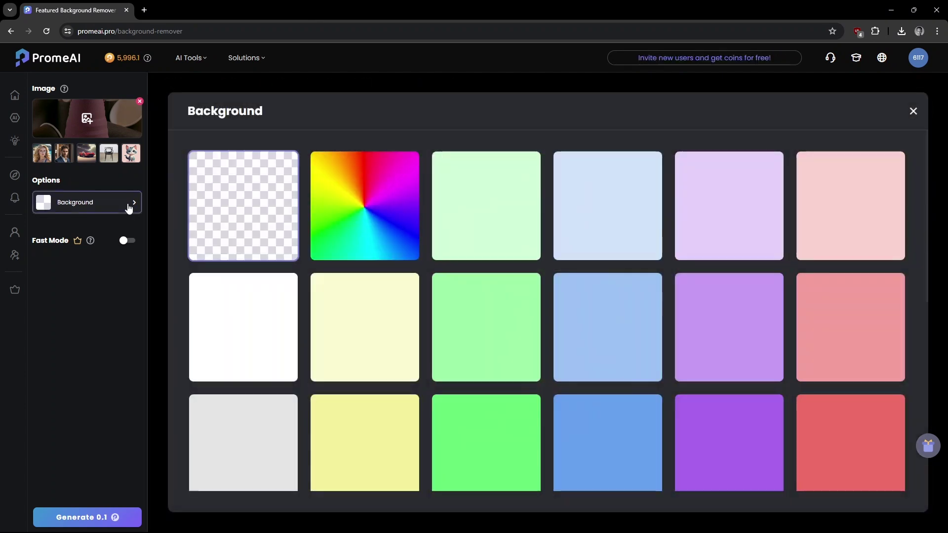
{"action": "left_click", "coordinate": [228, 210]}
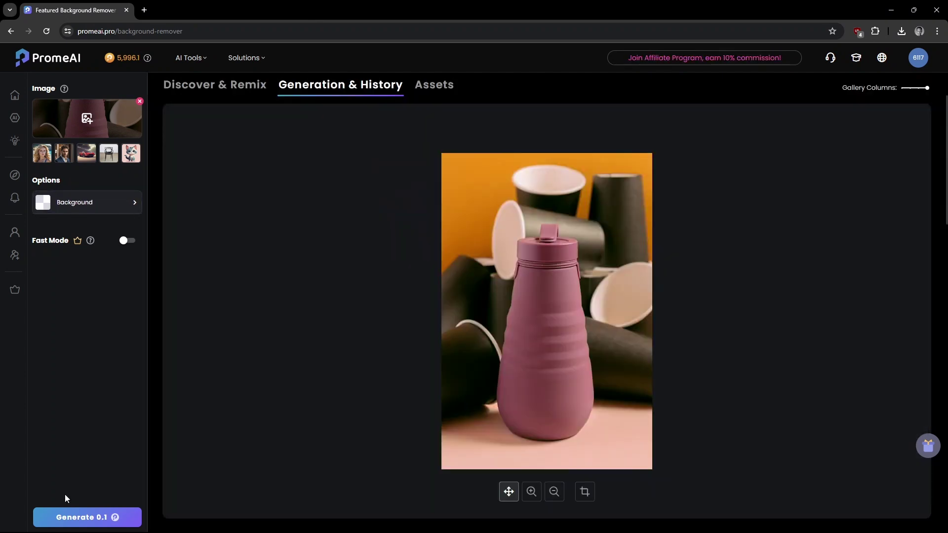
{"action": "left_click", "coordinate": [84, 516]}
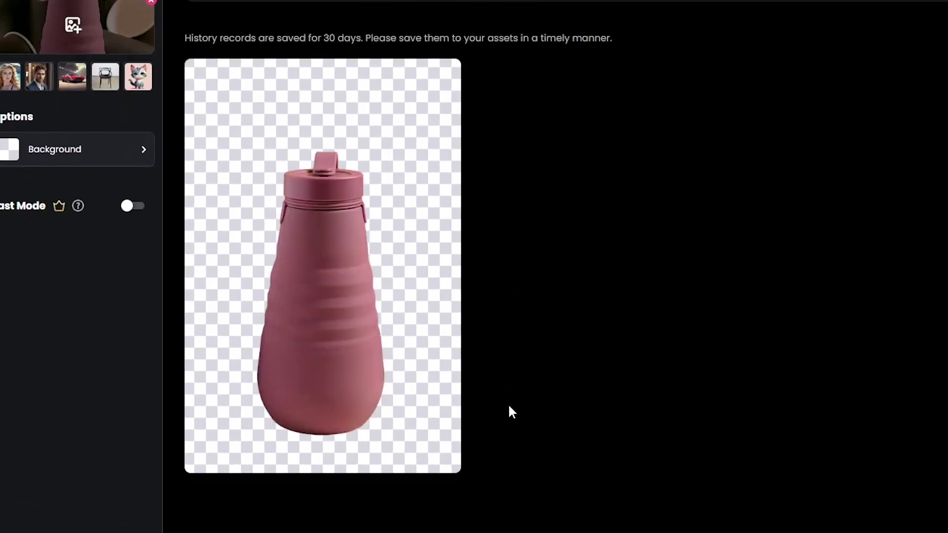
{"action": "mouse_move", "coordinate": [391, 286]}
{"action": "left_click", "coordinate": [419, 86]}
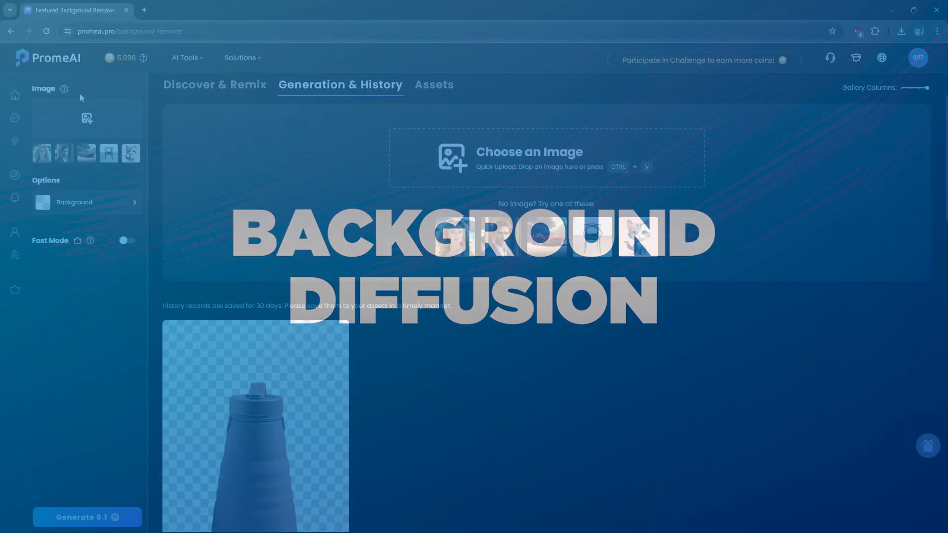
Upload the cut-out bottle PNG into Background Diffusion
{"action": "mouse_move", "coordinate": [16, 96]}
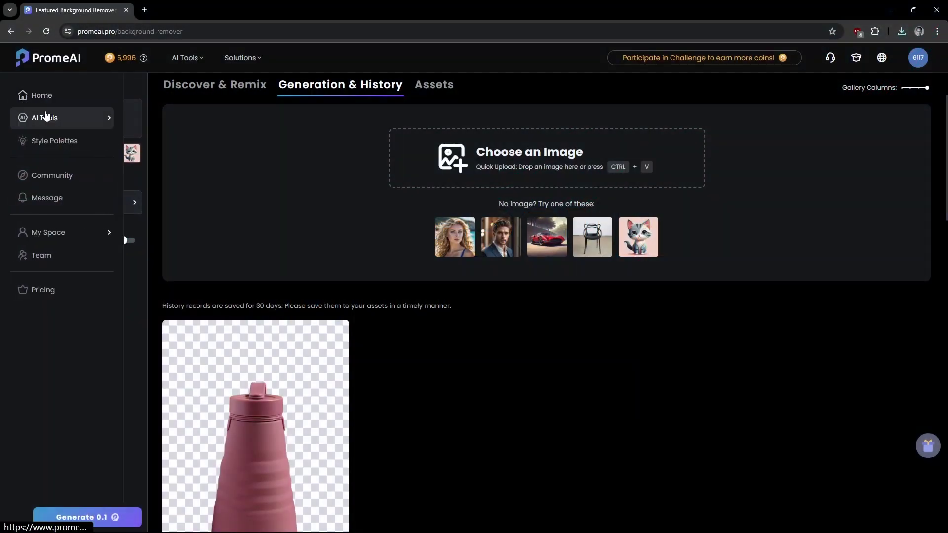
{"action": "left_click", "coordinate": [45, 117]}
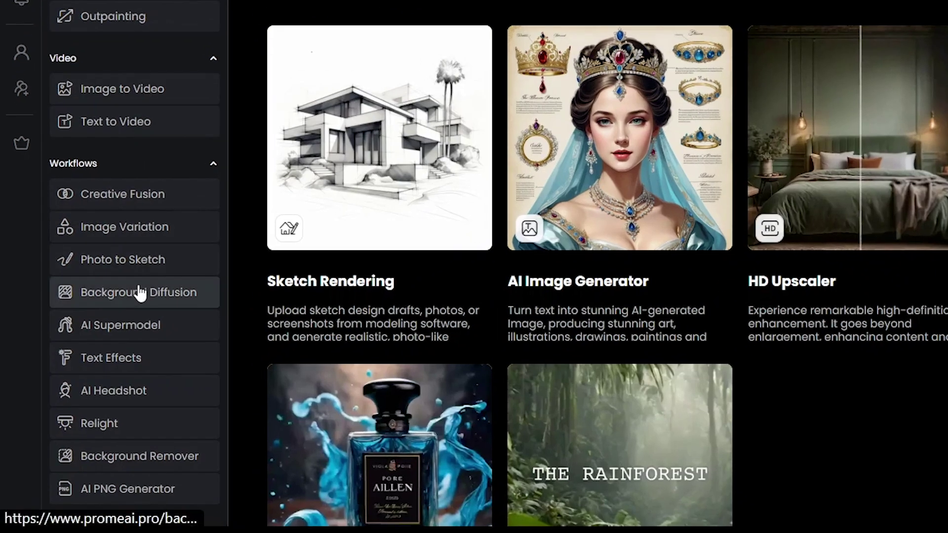
{"action": "left_click", "coordinate": [140, 294]}
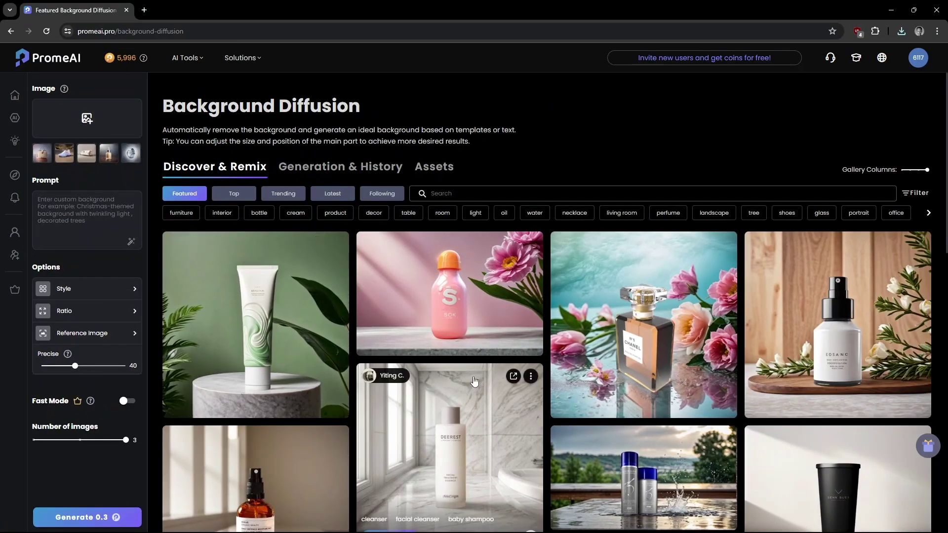
{"action": "scroll", "coordinate": [453, 364], "scroll_direction": "down", "scroll_amount": 2}
{"action": "left_click", "coordinate": [87, 118]}
{"action": "left_click", "coordinate": [296, 177]}
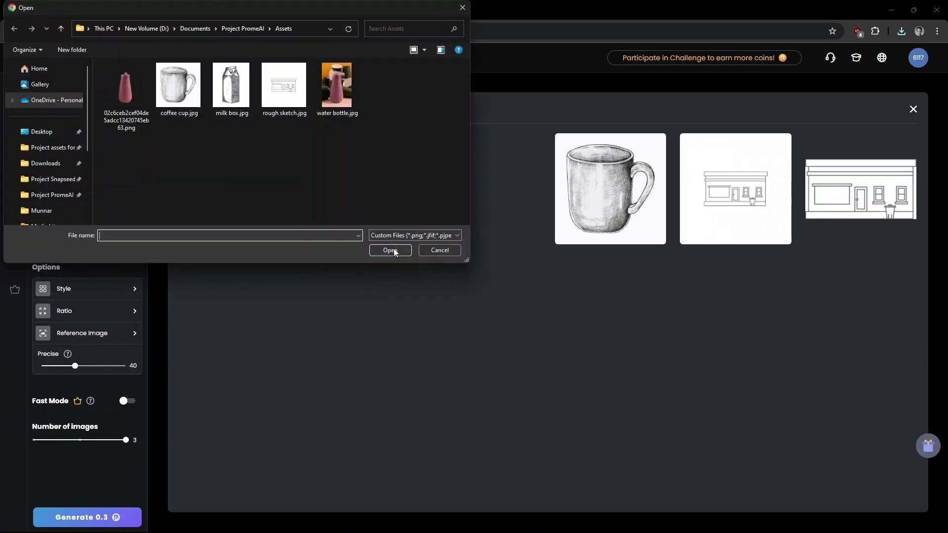
{"action": "left_click", "coordinate": [126, 103]}
{"action": "left_click", "coordinate": [402, 250]}
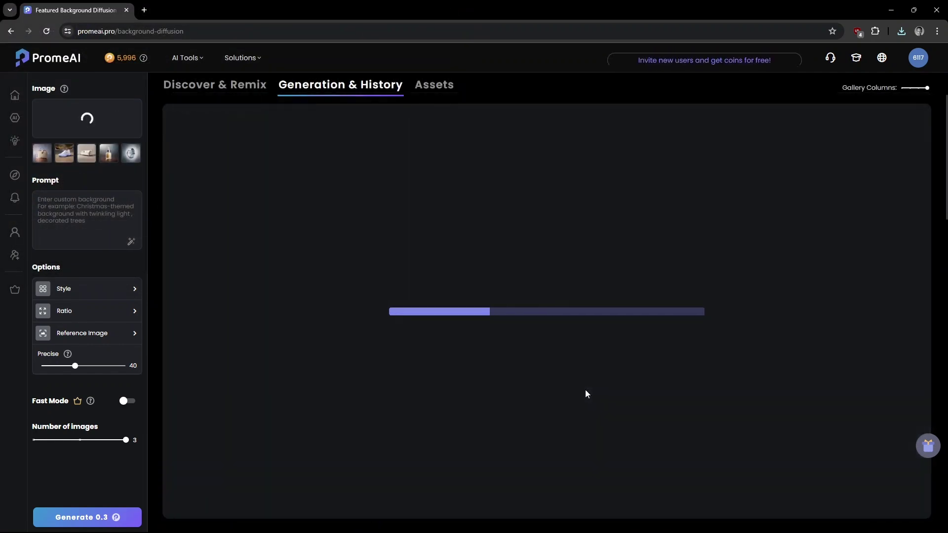
Choose the Small Objects > Outdoor > Cherry Blossoms background style
{"action": "left_click", "coordinate": [134, 290]}
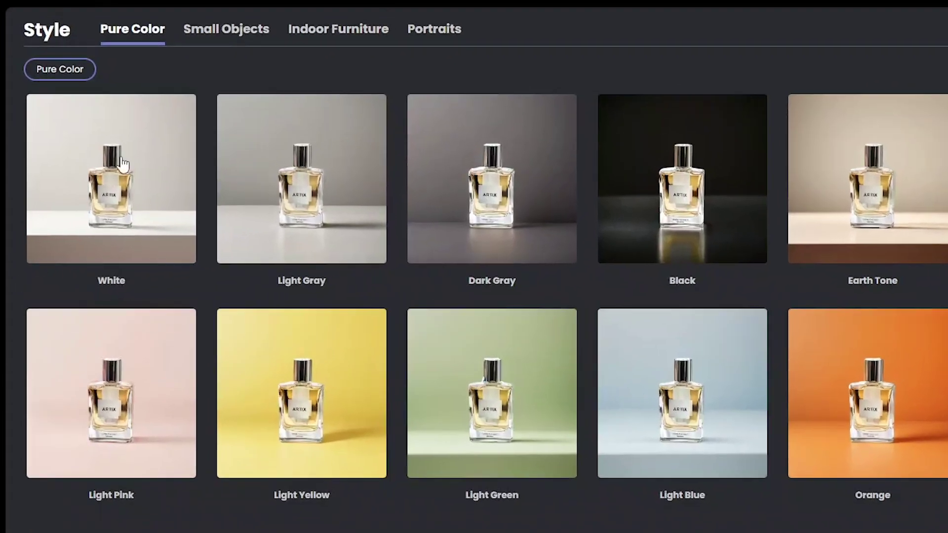
{"action": "left_click", "coordinate": [212, 39]}
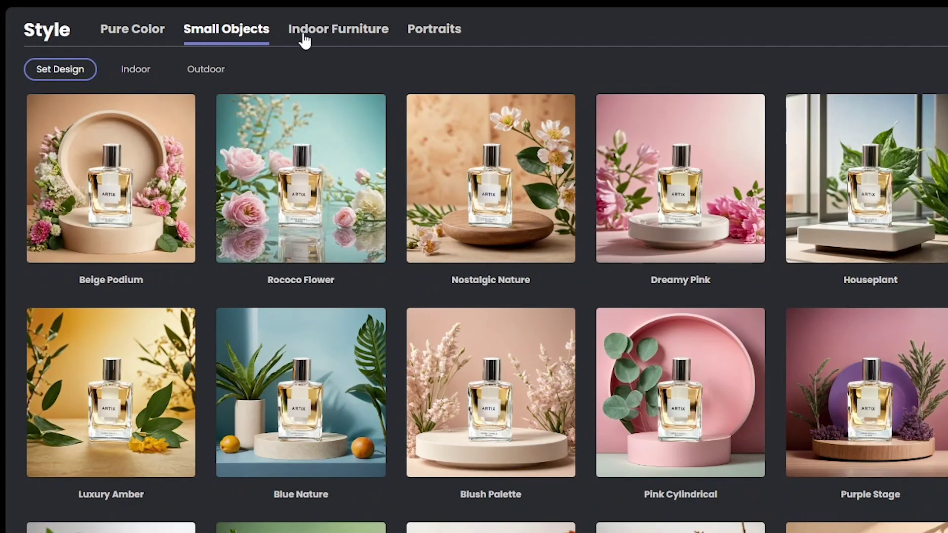
{"action": "left_click", "coordinate": [138, 72]}
{"action": "left_click", "coordinate": [207, 72]}
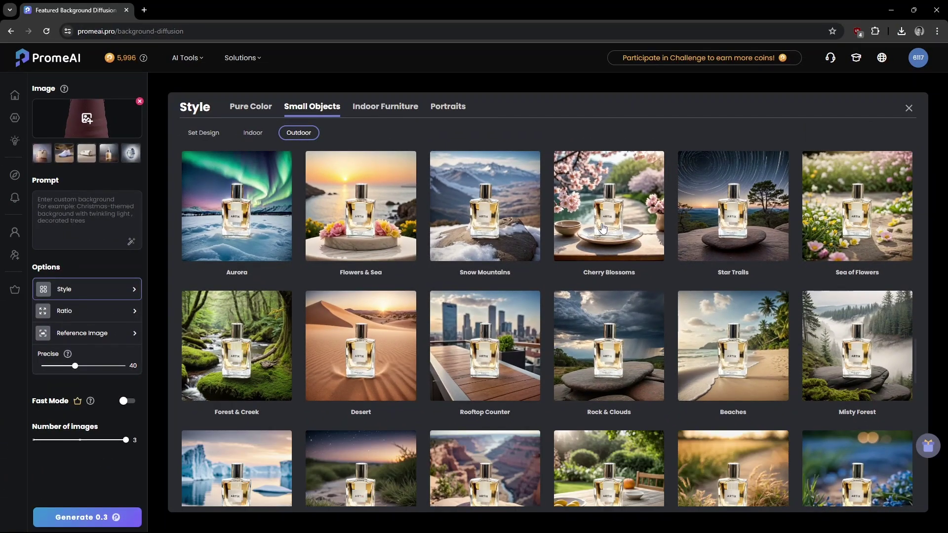
{"action": "left_click", "coordinate": [602, 228]}
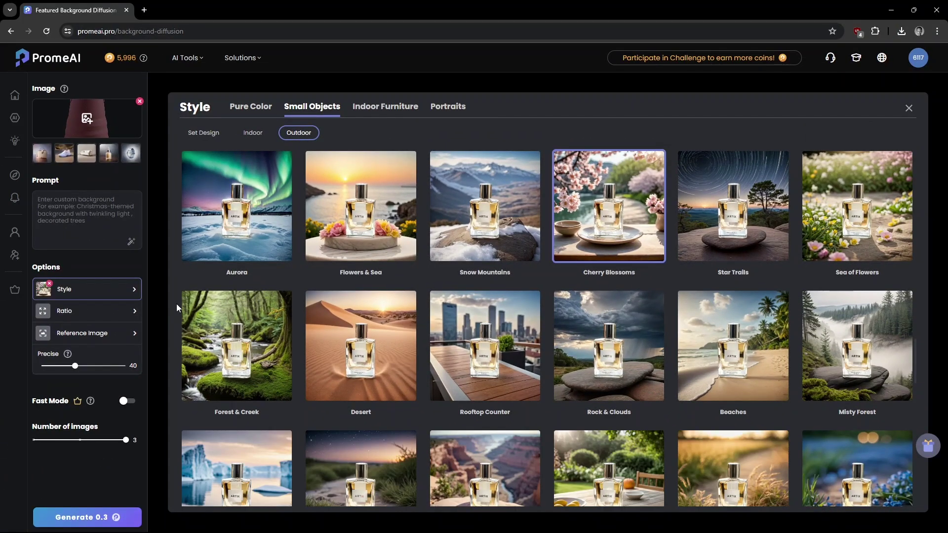
{"action": "left_click", "coordinate": [138, 316]}
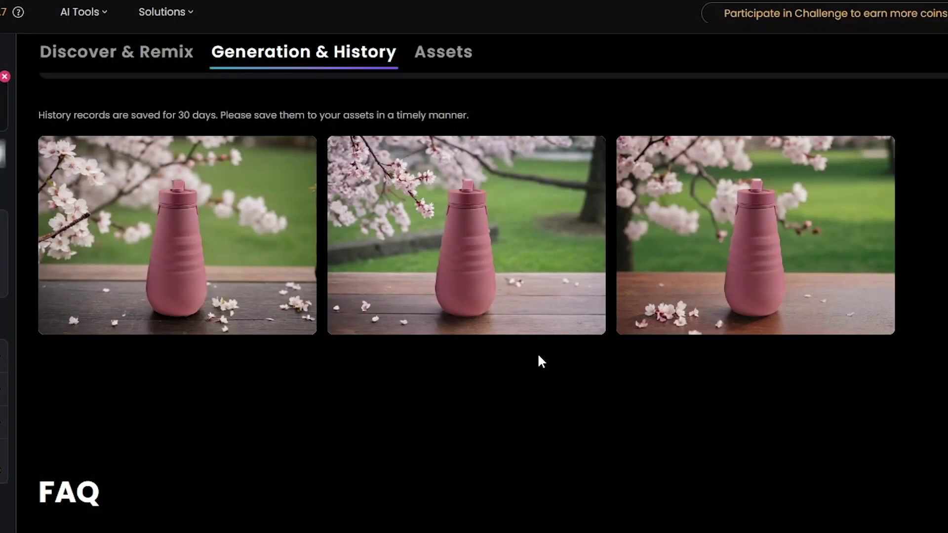
Switch the background style to Beaches and download the full-resolution bottle image
{"action": "mouse_move", "coordinate": [496, 276]}
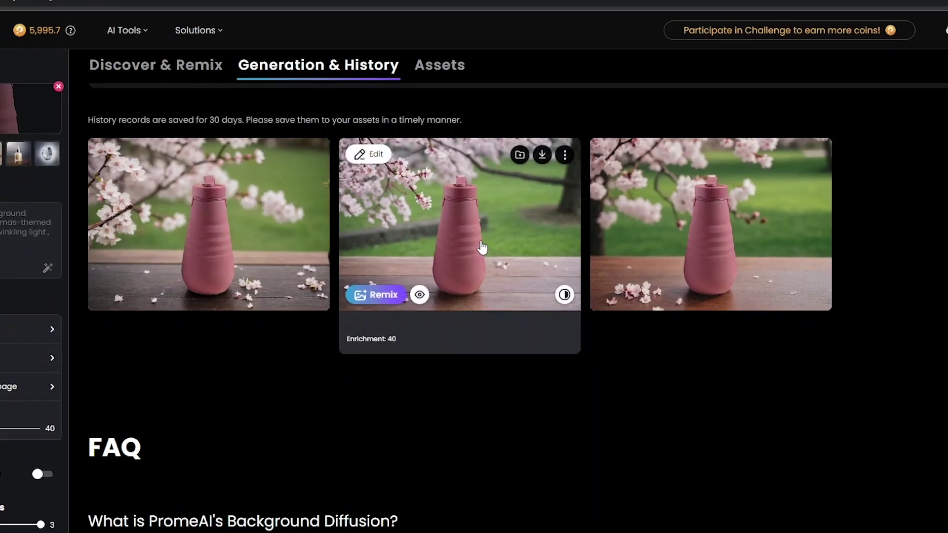
{"action": "left_click", "coordinate": [120, 293]}
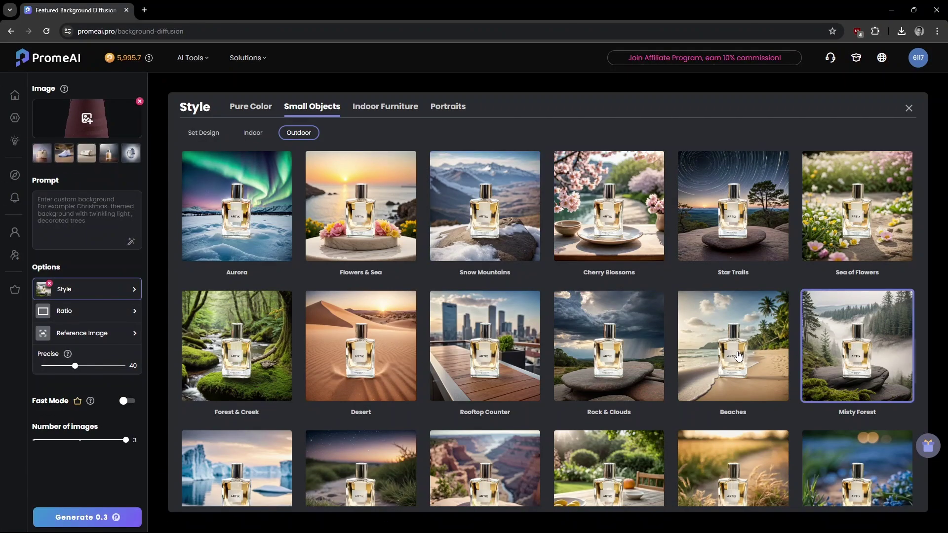
{"action": "left_click", "coordinate": [738, 355]}
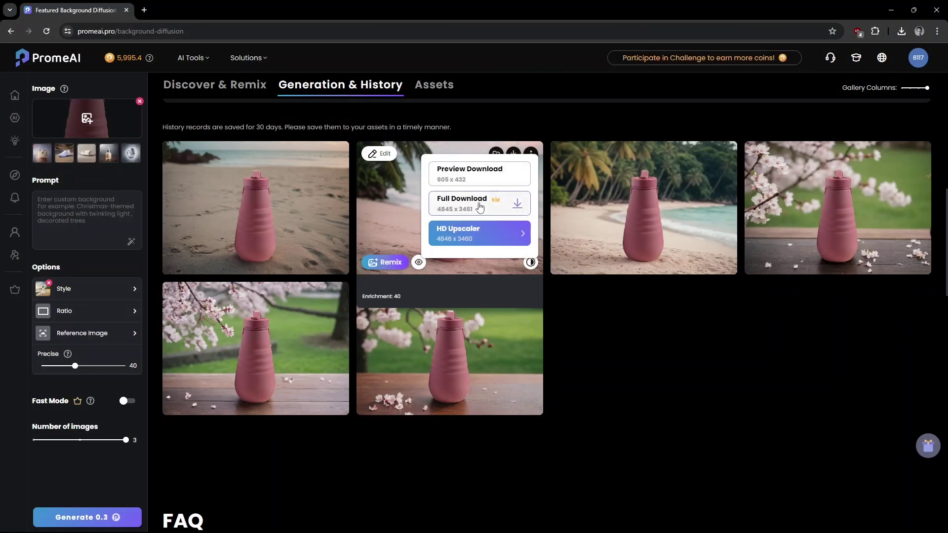
{"action": "left_click", "coordinate": [518, 206]}
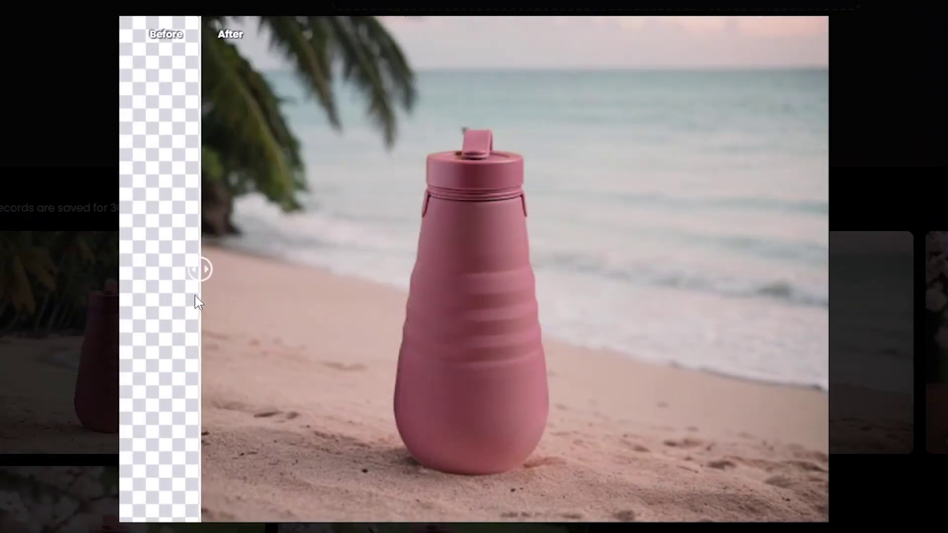
{"action": "left_click_drag", "start_coordinate": [197, 302], "coordinate": [333, 338]}
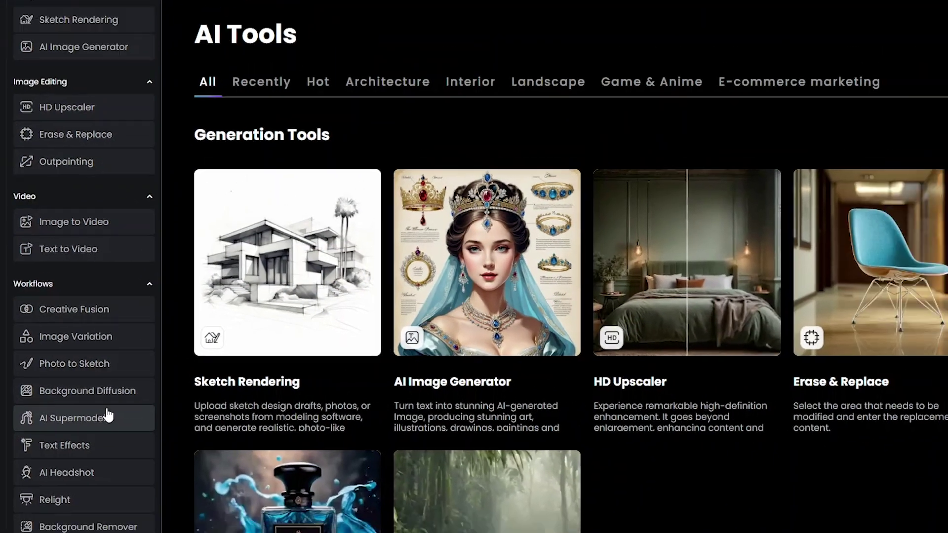
In AI Supermodel, pick a male model: Wavy Shag hairstyle, Youth adult, Calm expression
{"action": "left_click", "coordinate": [109, 423]}
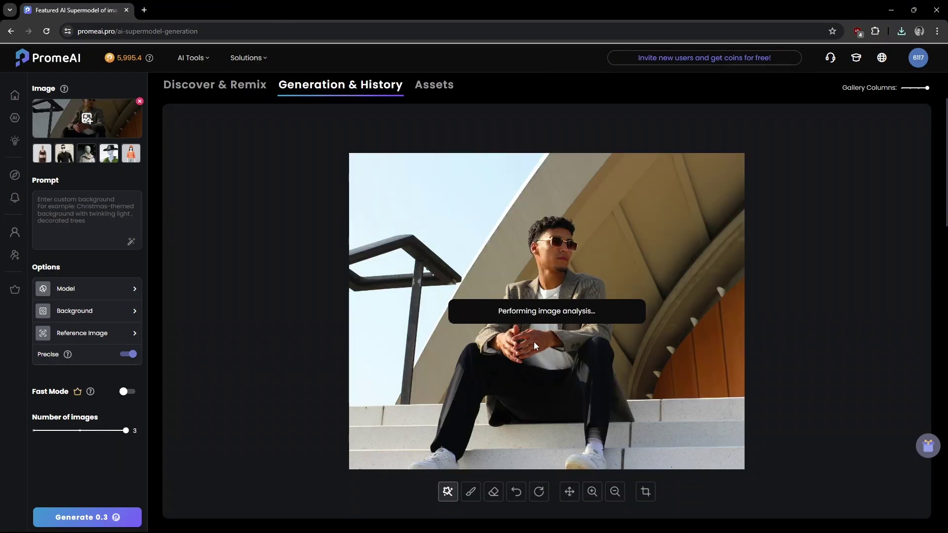
{"action": "left_click", "coordinate": [123, 291]}
{"action": "left_click", "coordinate": [509, 212]}
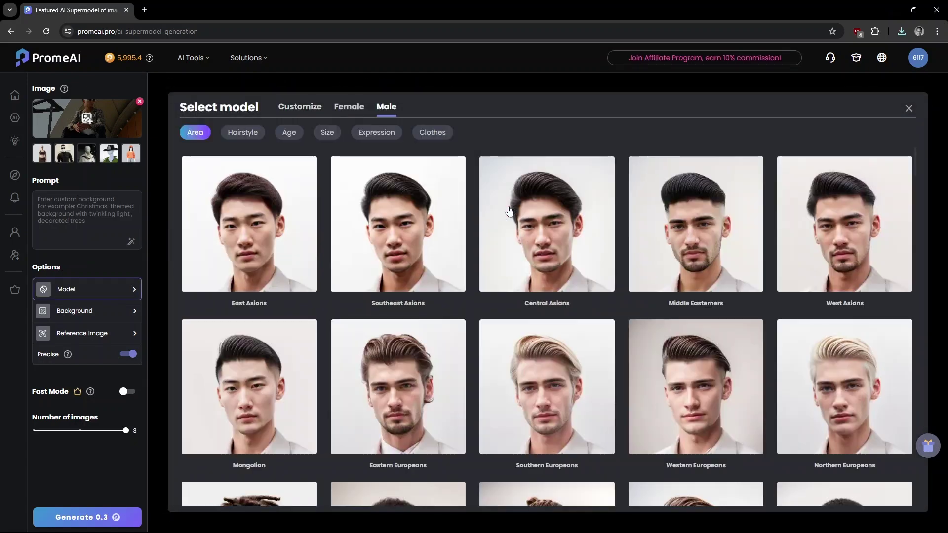
{"action": "scroll", "coordinate": [456, 356], "scroll_direction": "down", "scroll_amount": 5}
{"action": "scroll", "coordinate": [456, 356], "scroll_direction": "up", "scroll_amount": 5}
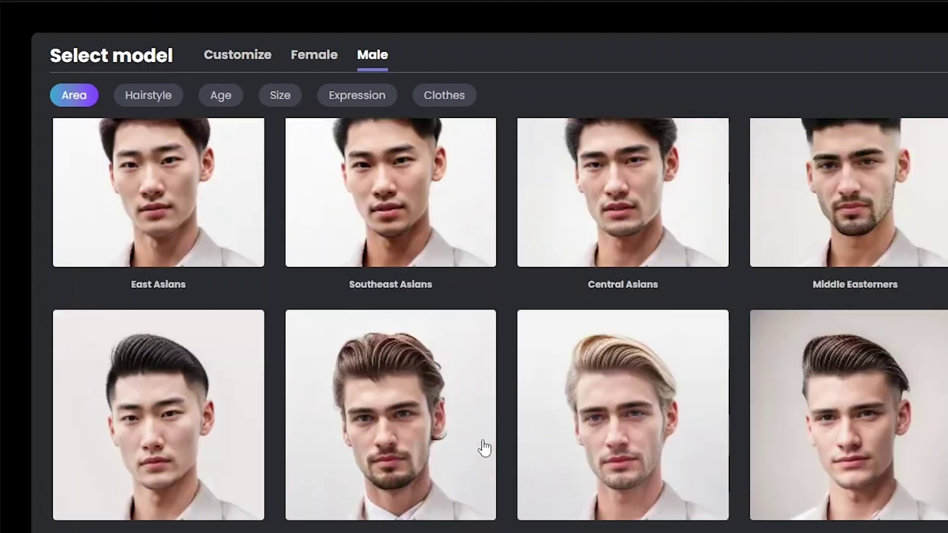
{"action": "scroll", "coordinate": [483, 448], "scroll_direction": "up", "scroll_amount": 2}
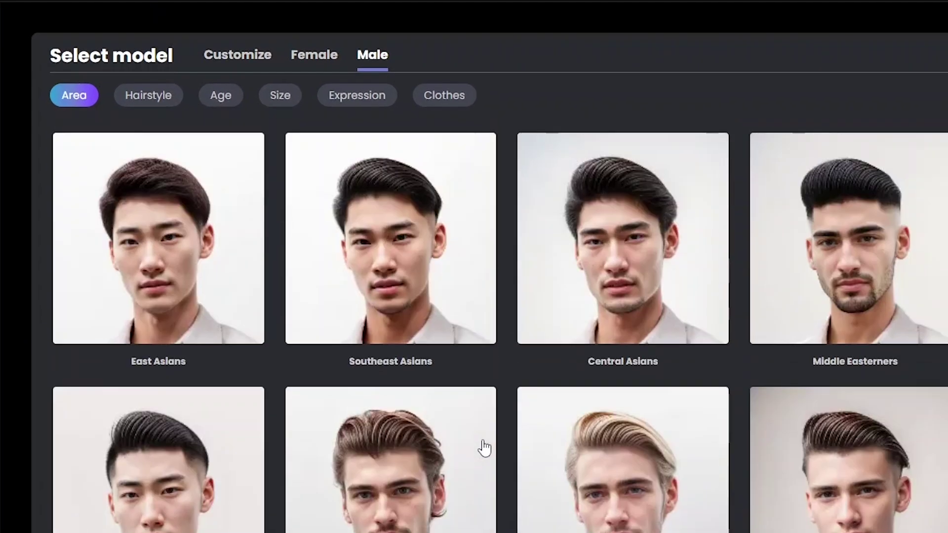
{"action": "left_click", "coordinate": [162, 108]}
{"action": "left_click", "coordinate": [453, 204]}
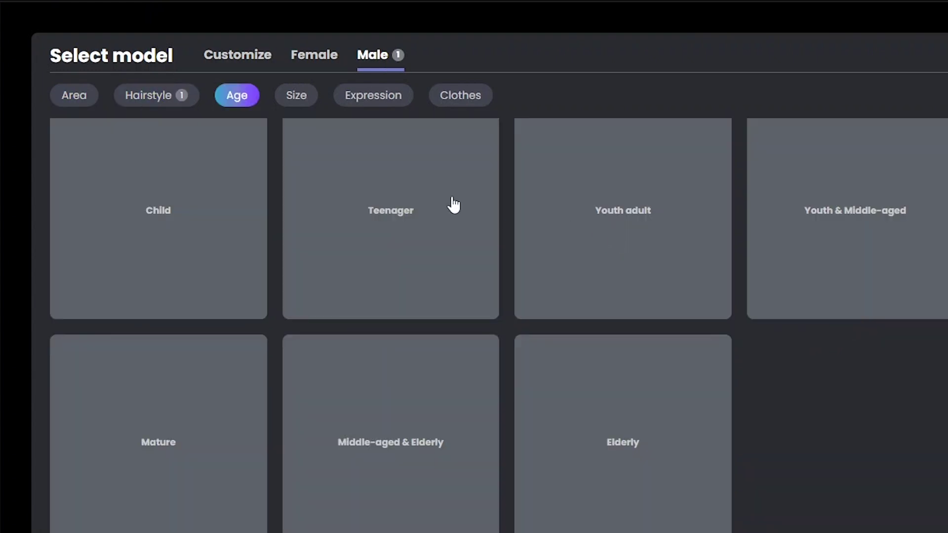
{"action": "left_click", "coordinate": [664, 255]}
{"action": "left_click", "coordinate": [391, 430]}
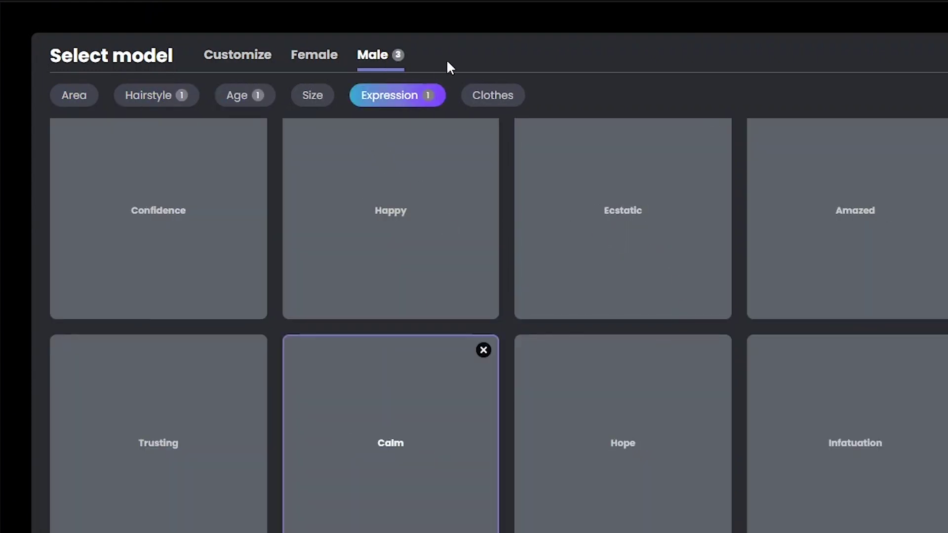
Choose Casual Shirt and Chinos clothing and the Banks of the Seine outdoor background
{"action": "left_click", "coordinate": [483, 98]}
{"action": "scroll", "coordinate": [764, 311], "scroll_direction": "down", "scroll_amount": 5}
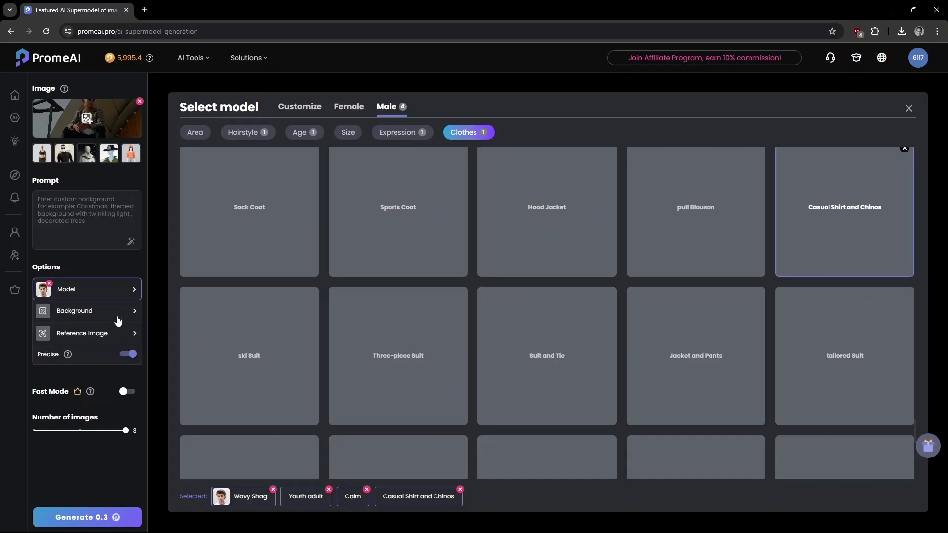
{"action": "left_click", "coordinate": [118, 316]}
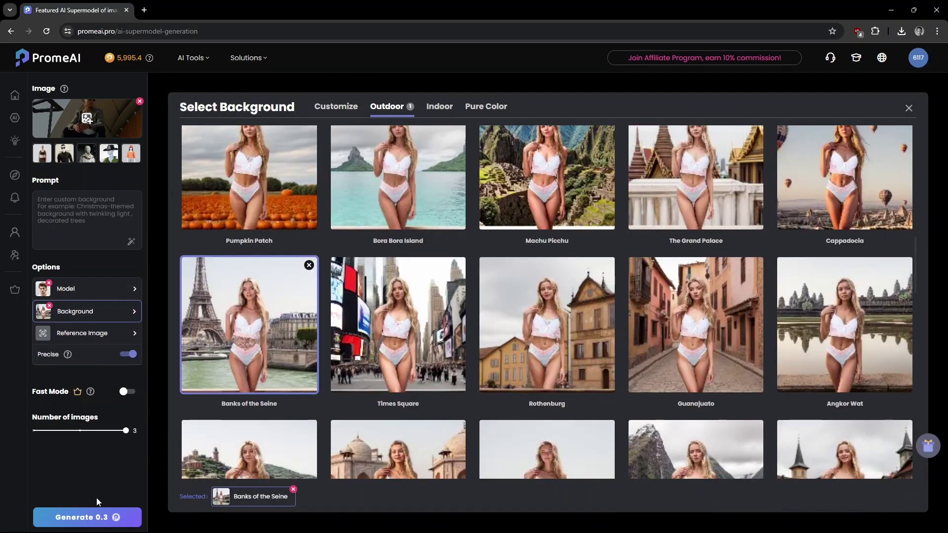
{"action": "left_click", "coordinate": [95, 522]}
Keep the man's own trousers, jacket and hair, and generate three Seine riverside images
{"action": "left_click", "coordinate": [491, 365]}
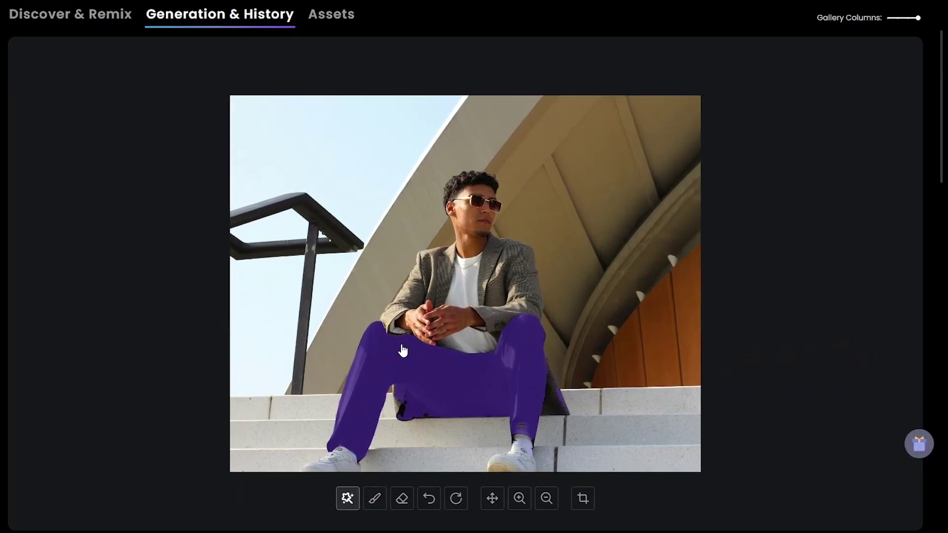
{"action": "left_click", "coordinate": [441, 298]}
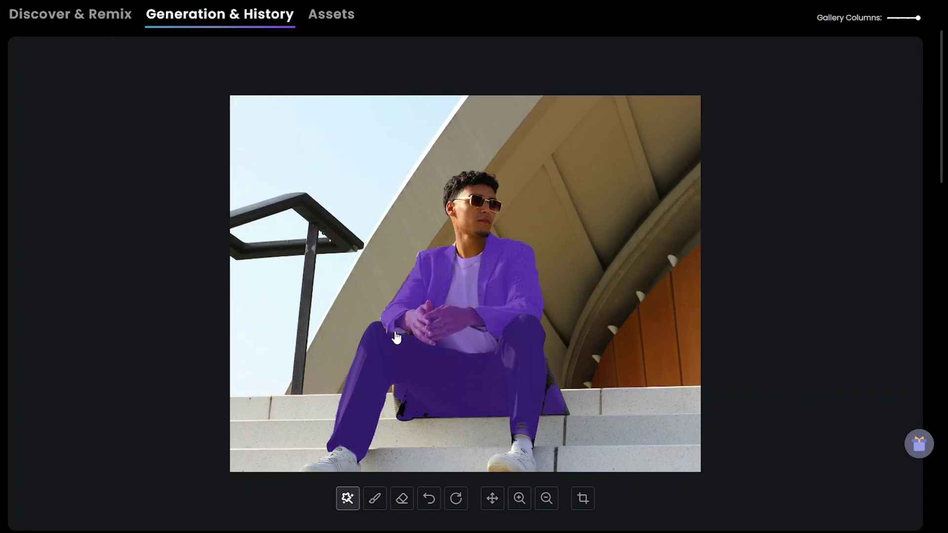
{"action": "left_click", "coordinate": [471, 185]}
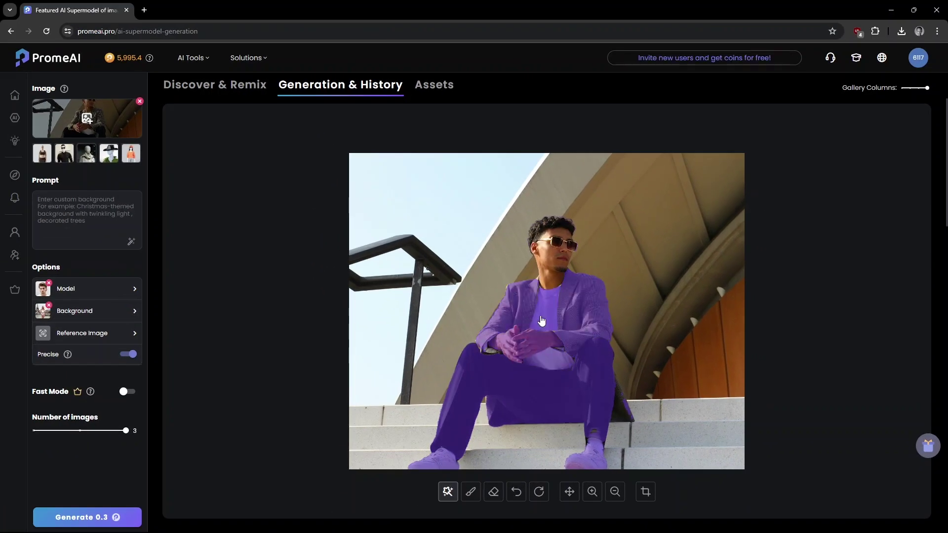
{"action": "left_click", "coordinate": [86, 517]}
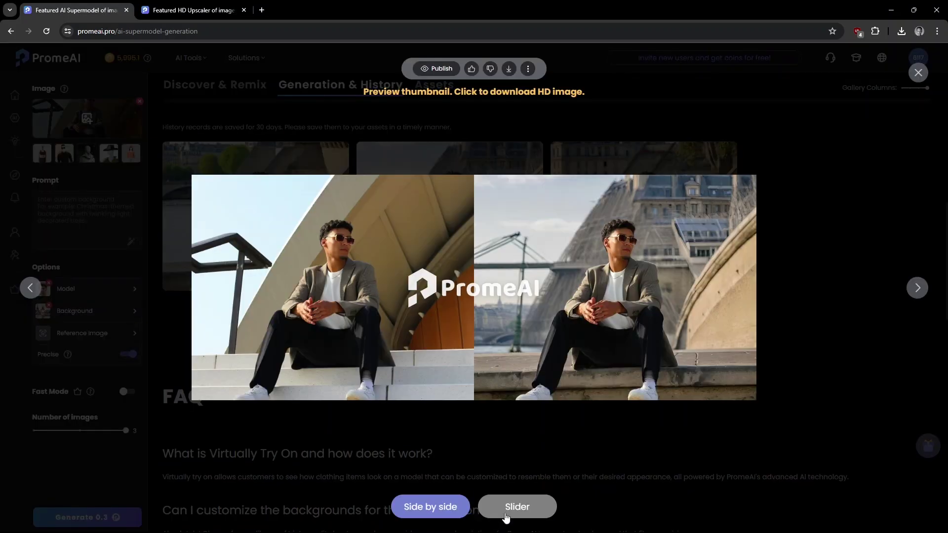
Open a Seine result and drag the slider to compare it with the original photo
{"action": "left_click", "coordinate": [513, 513]}
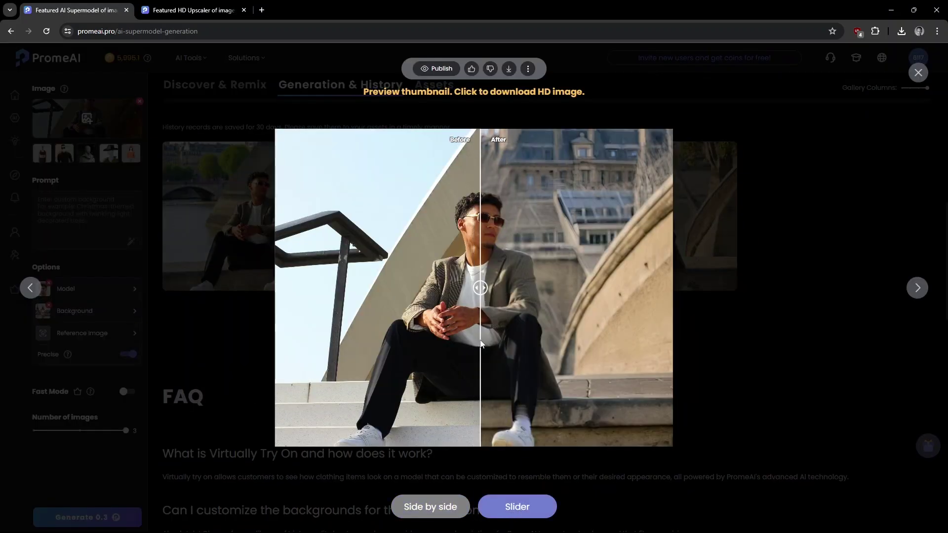
{"action": "mouse_move", "coordinate": [349, 330]}
{"action": "left_mouse_down"}
{"action": "mouse_move", "coordinate": [605, 333]}
{"action": "mouse_move", "coordinate": [332, 355]}
{"action": "mouse_move", "coordinate": [302, 366]}
{"action": "mouse_move", "coordinate": [641, 358]}
{"action": "mouse_move", "coordinate": [304, 385]}
{"action": "mouse_move", "coordinate": [602, 375]}
{"action": "mouse_move", "coordinate": [352, 375]}
{"action": "left_mouse_up"}
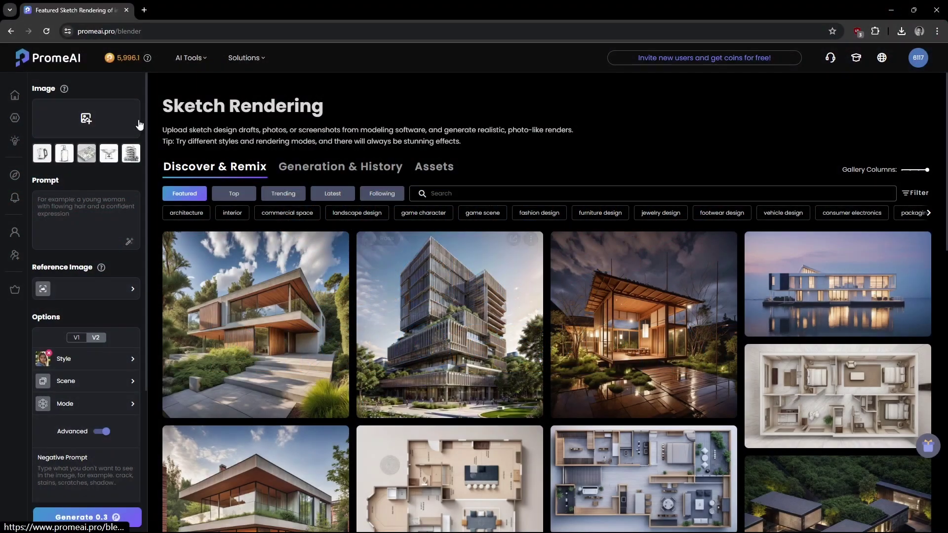
Upload the milk-carton sketch and choose an Artistic Photography style
{"action": "left_click", "coordinate": [42, 153]}
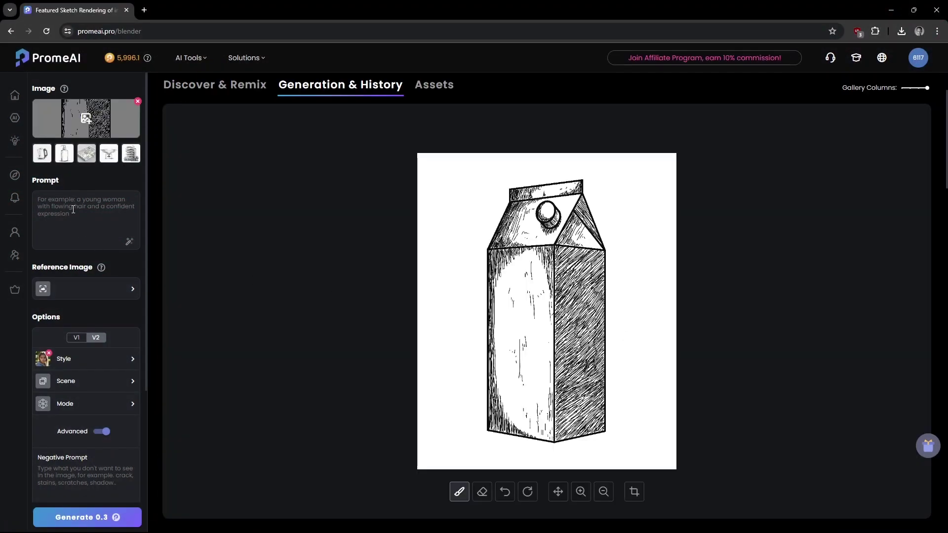
{"action": "left_click", "coordinate": [84, 359]}
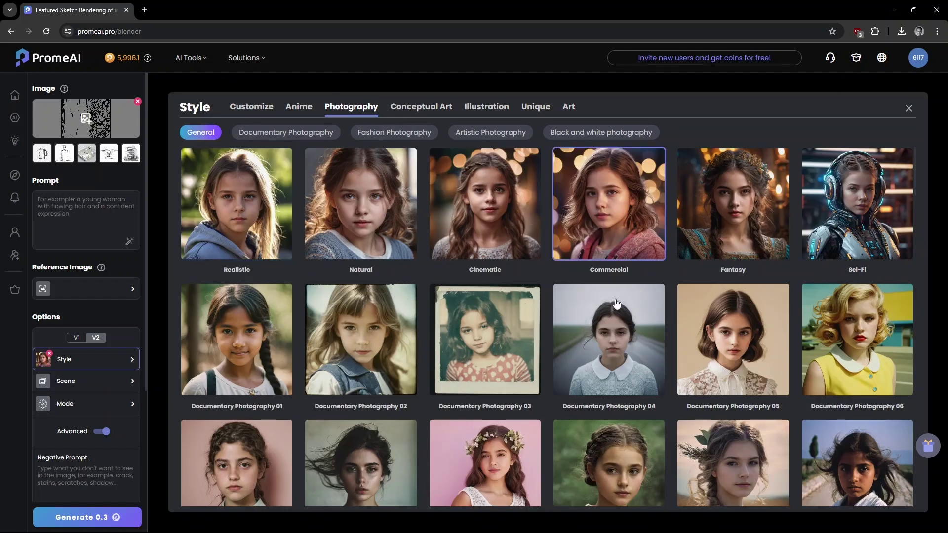
{"action": "left_click", "coordinate": [490, 132]}
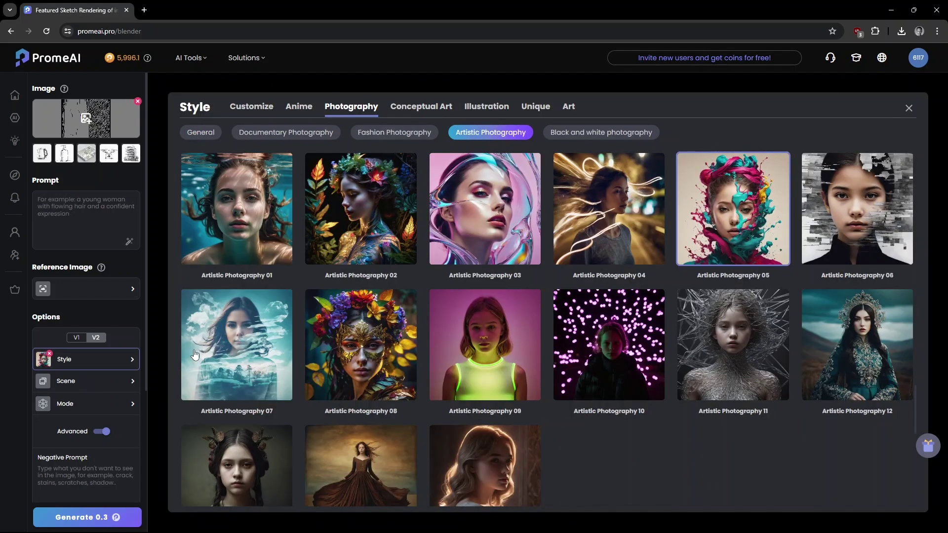
Select the Smart Water Bottle and Elegance In Health scenes
{"action": "left_click", "coordinate": [99, 381]}
{"action": "left_click", "coordinate": [557, 230]}
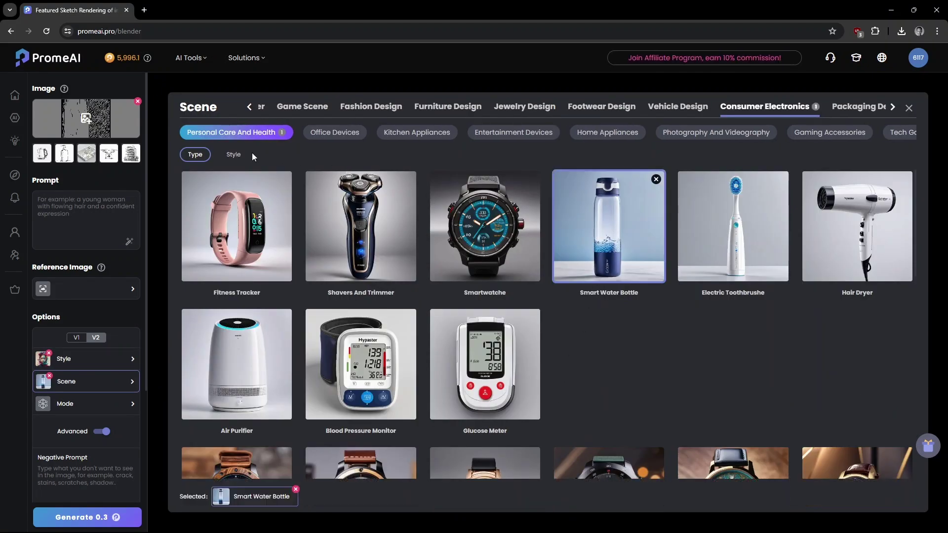
{"action": "scroll", "coordinate": [483, 257], "scroll_direction": "down", "scroll_amount": 5}
{"action": "scroll", "coordinate": [483, 257], "scroll_direction": "up", "scroll_amount": 1}
{"action": "left_click", "coordinate": [484, 257]}
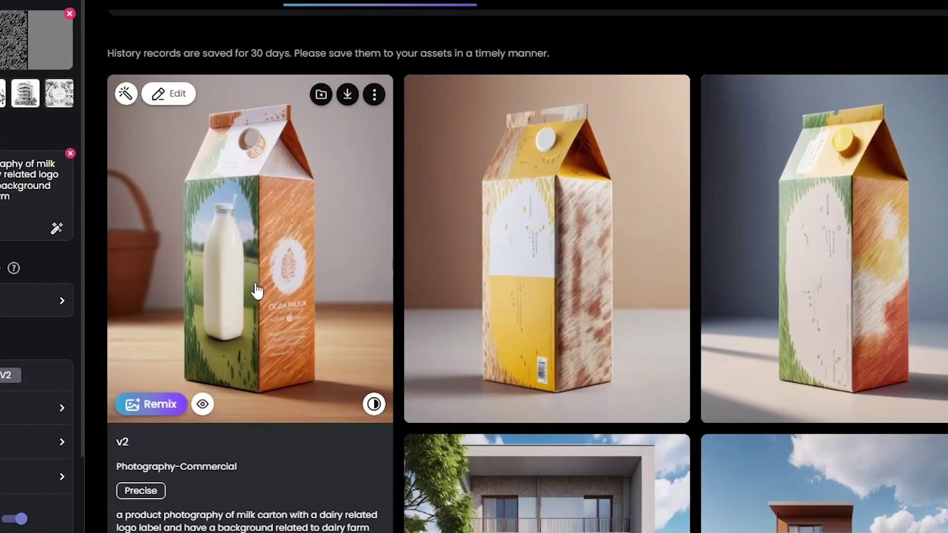
Open the first dairy-farm milk carton render in a Slider comparison against its sketch
{"action": "left_click", "coordinate": [257, 291]}
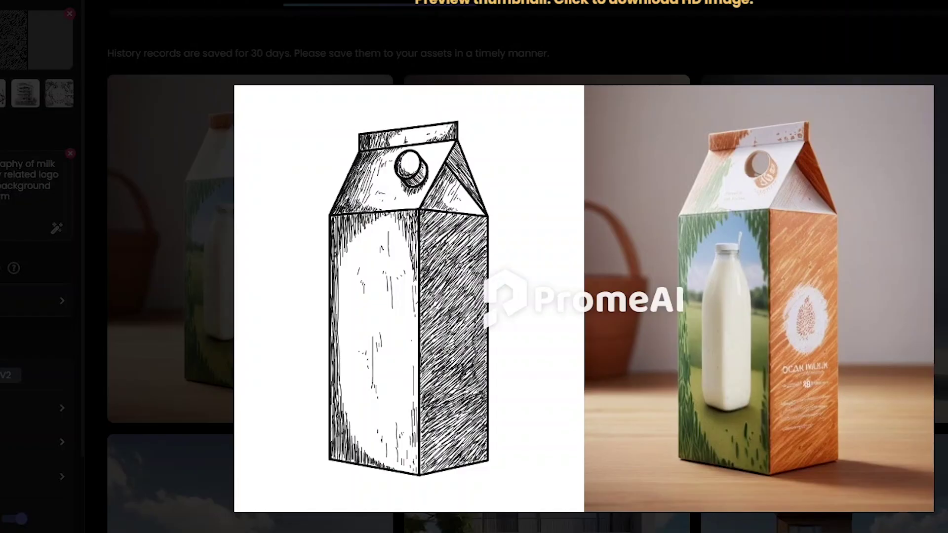
{"action": "left_click", "coordinate": [517, 507]}
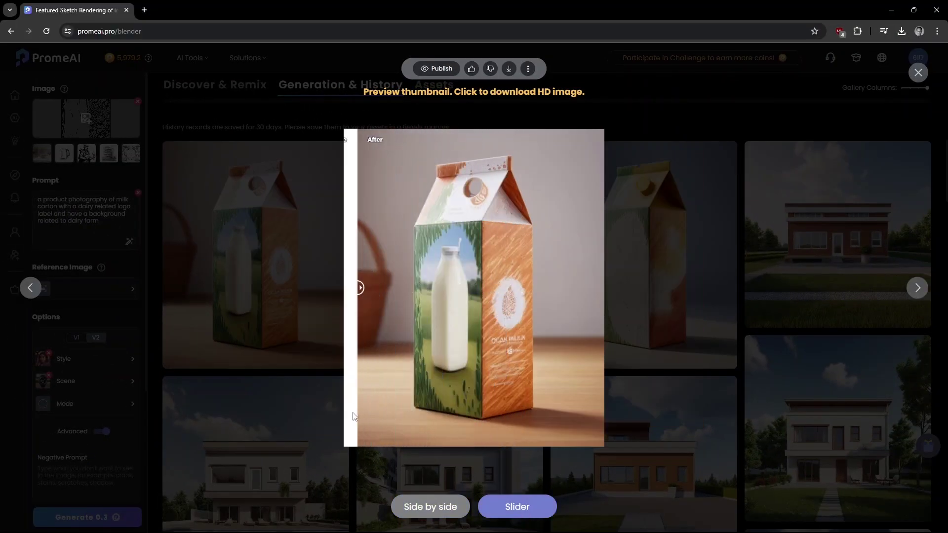